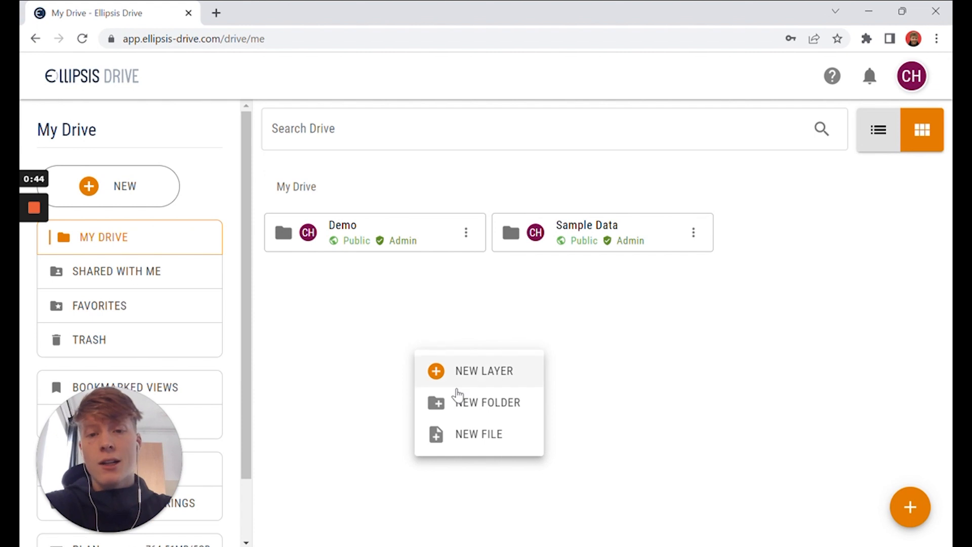
# Create a folder named "Demo 2" in My Drive
pyautogui.click(456, 408)
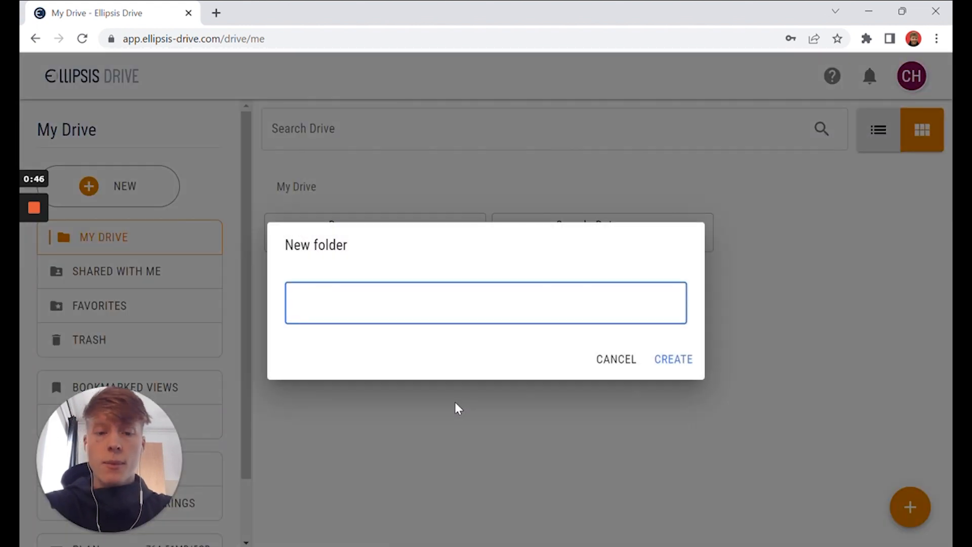
pyautogui.write('Demo 2')
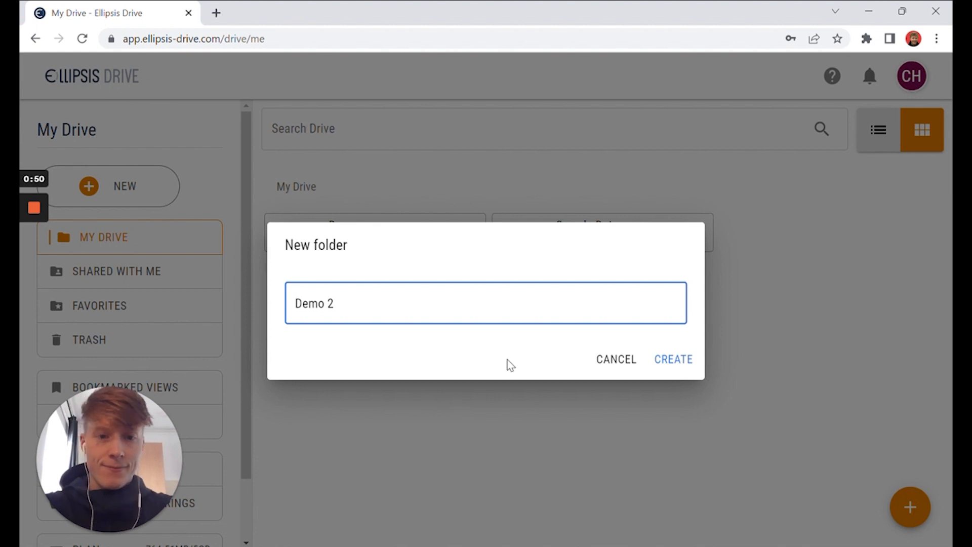
pyautogui.click(662, 359)
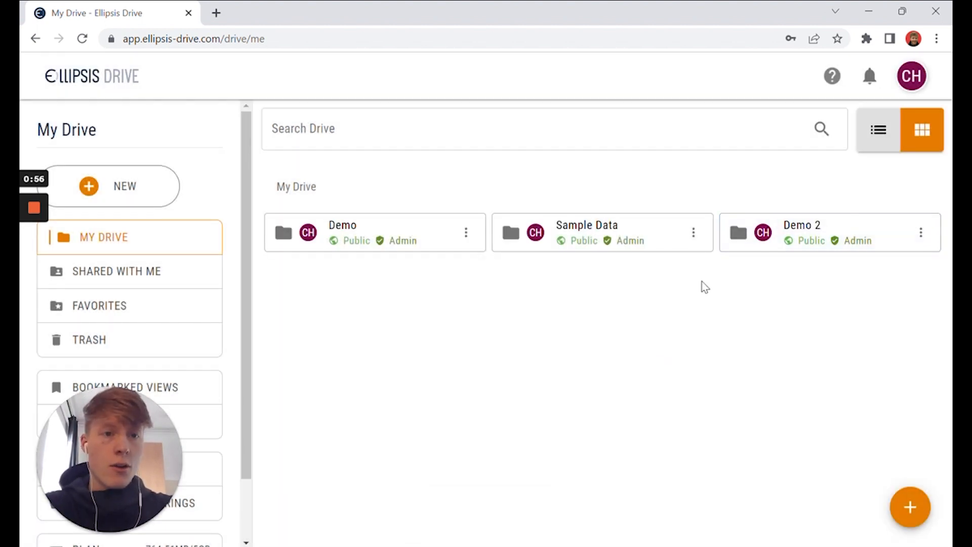
# Create a raster layer named "Base image" inside the Demo 2 folder
pyautogui.click(750, 245)
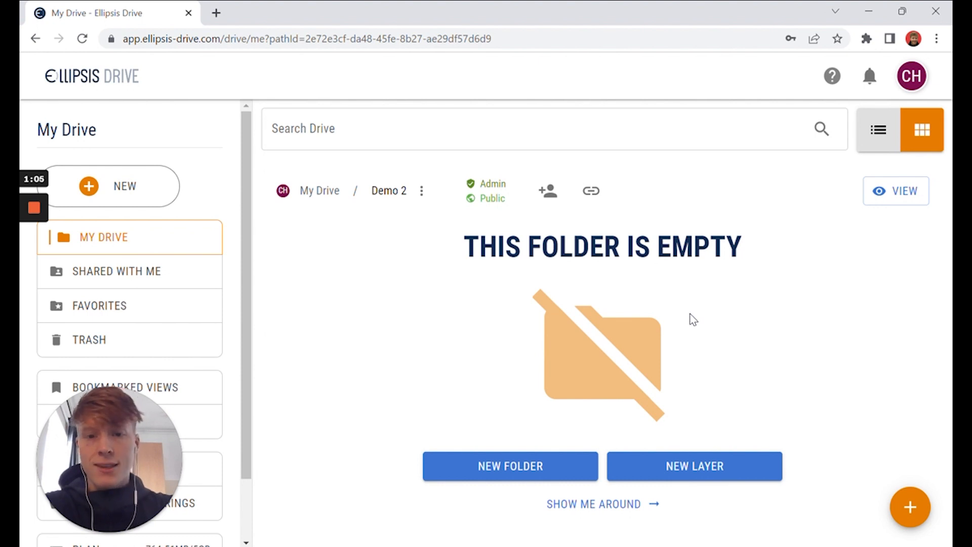
pyautogui.click(687, 476)
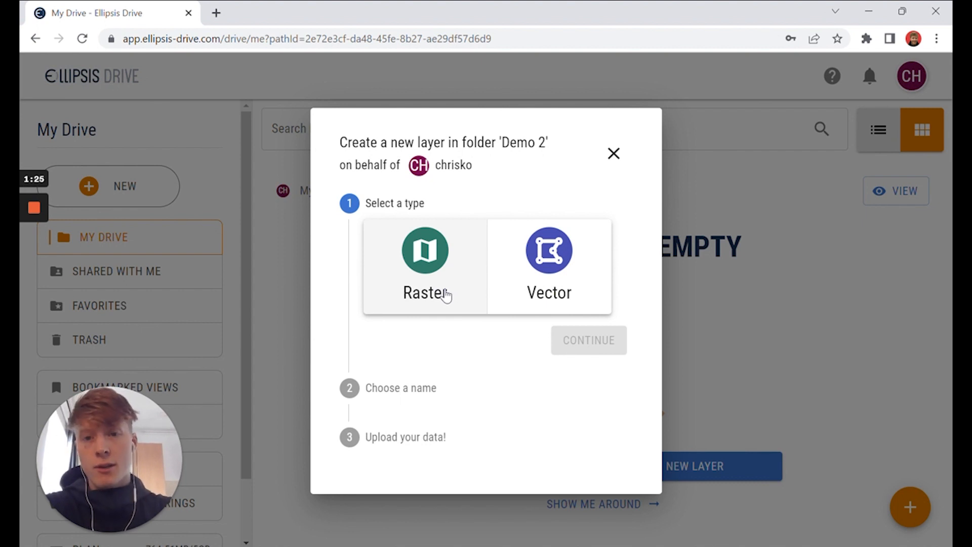
pyautogui.click(447, 294)
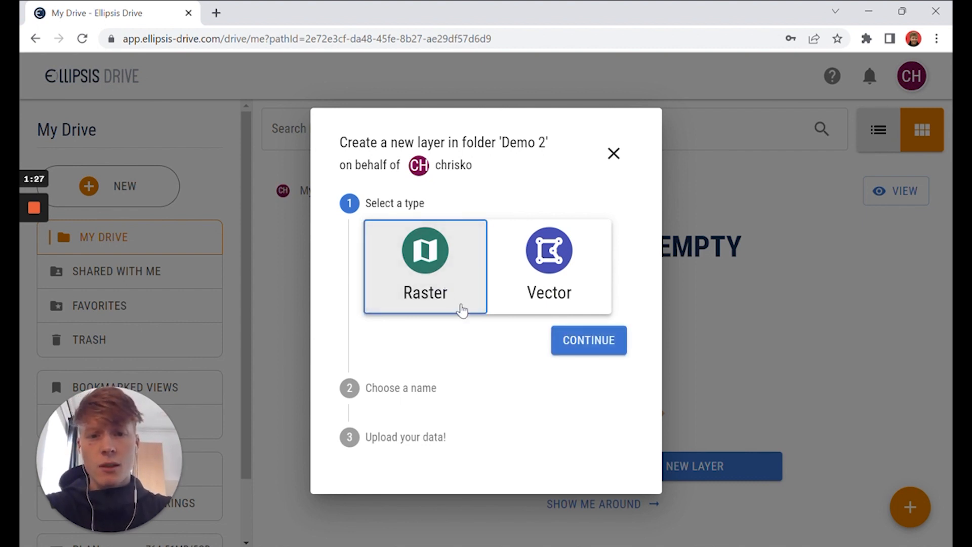
pyautogui.click(580, 347)
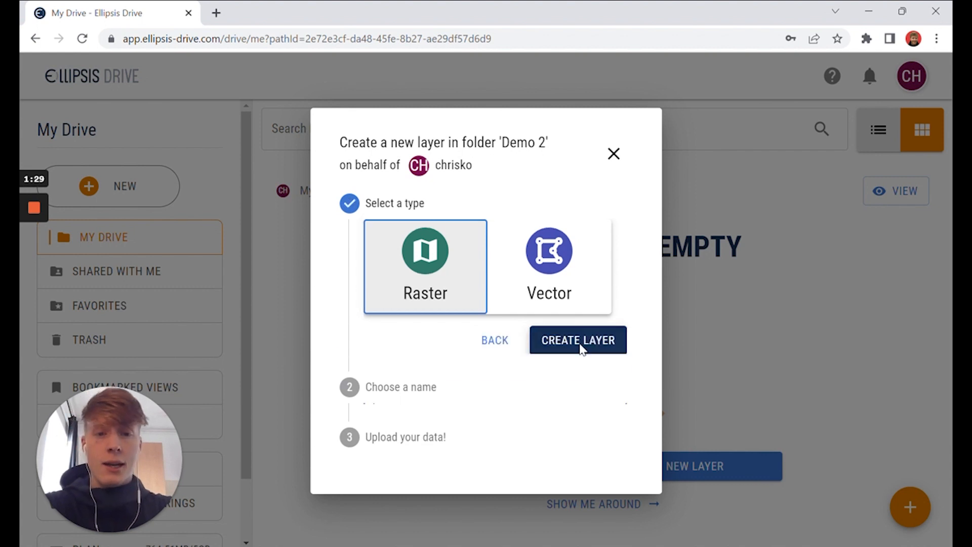
pyautogui.write('Base')
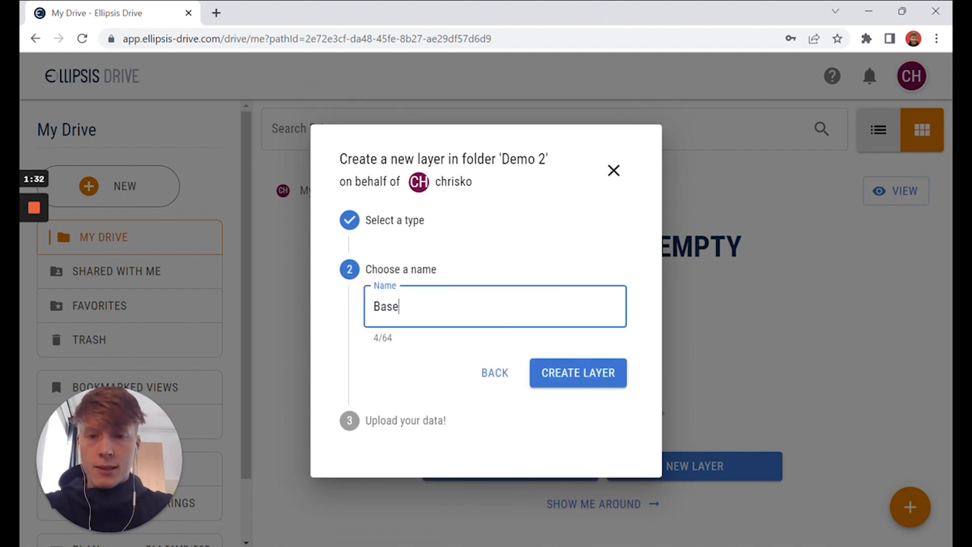
pyautogui.write(' image')
pyautogui.click(565, 374)
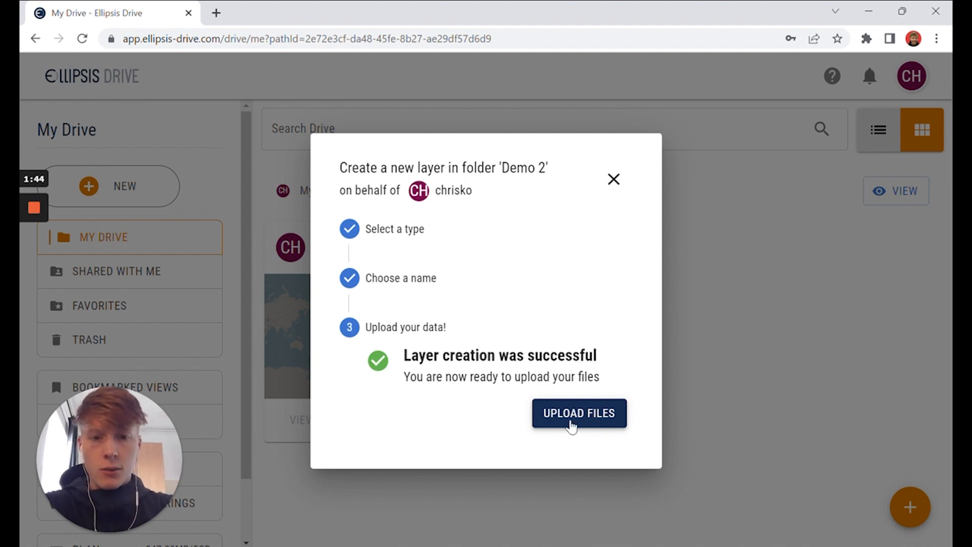
# Upload 2017_rgb_25DN1.tif from the Desktop to the Base image layer and place it in active storage
pyautogui.click(573, 423)
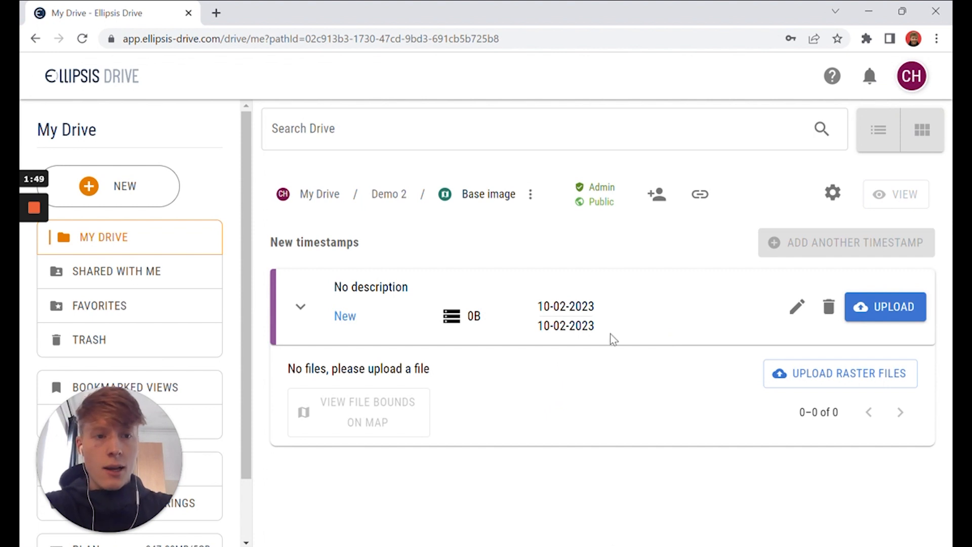
pyautogui.click(892, 310)
pyautogui.scroll(-3, 564, 325)
pyautogui.scroll(3, 382, 254)
pyautogui.scroll(-3, 372, 230)
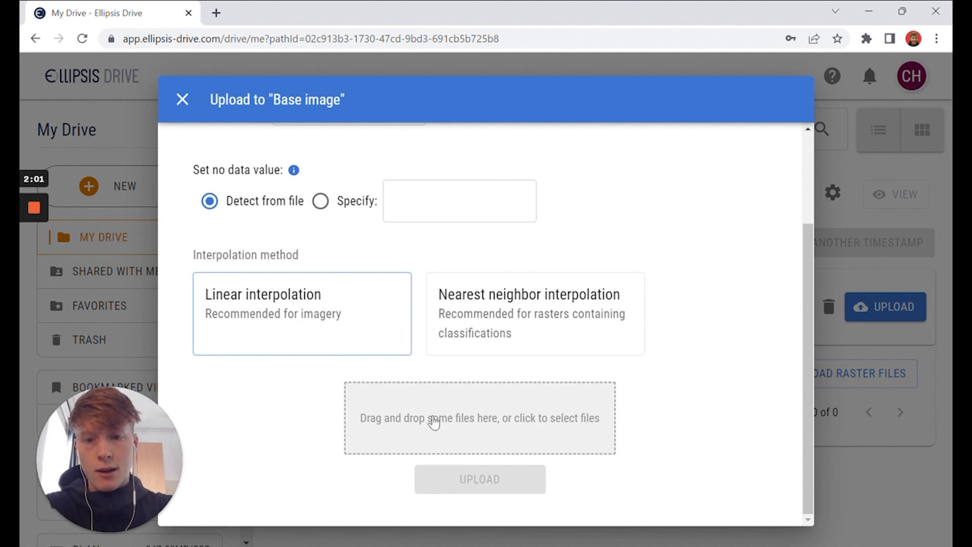
pyautogui.click(439, 422)
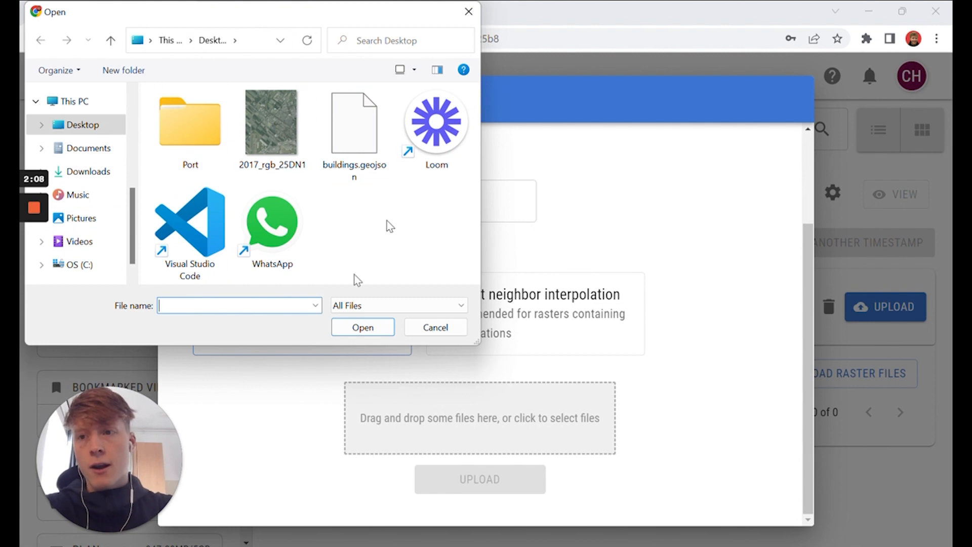
pyautogui.click(279, 146)
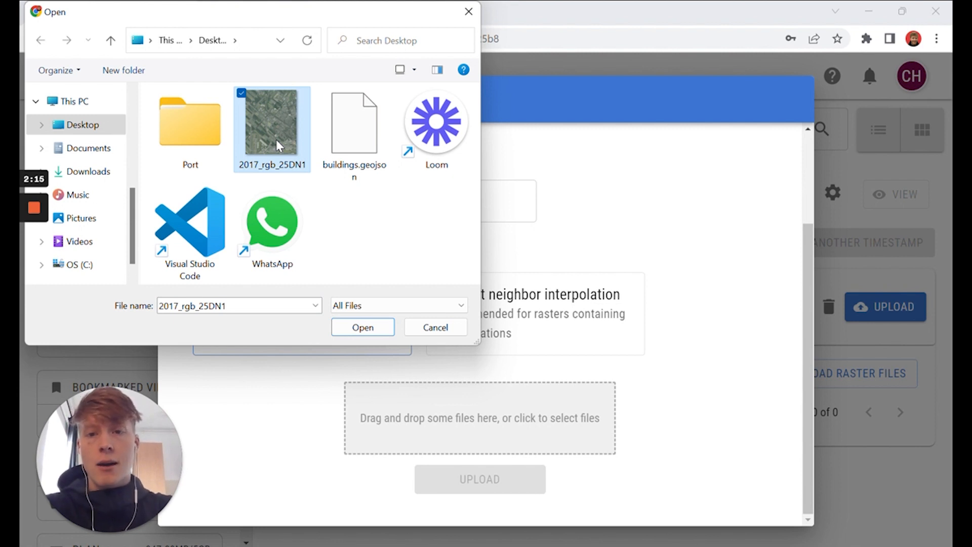
pyautogui.click(372, 327)
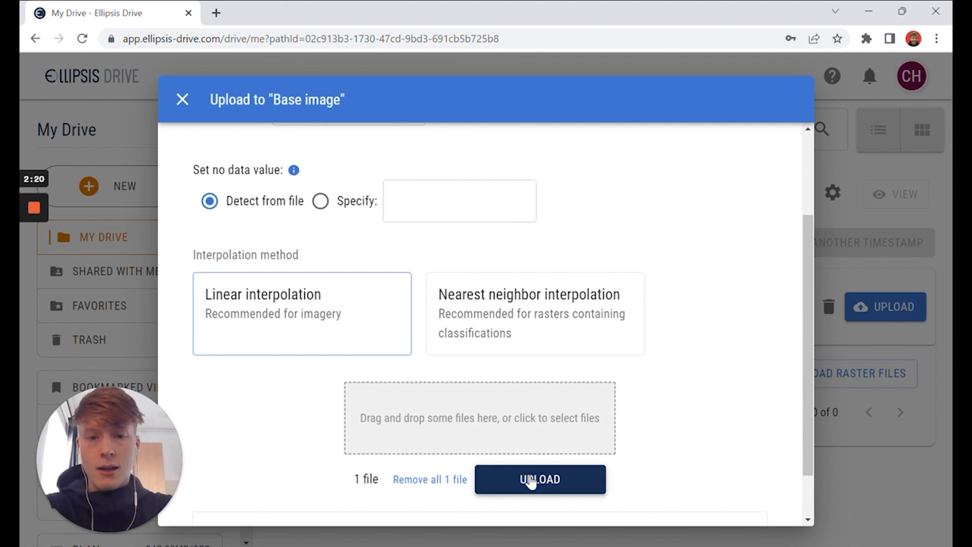
pyautogui.click(528, 479)
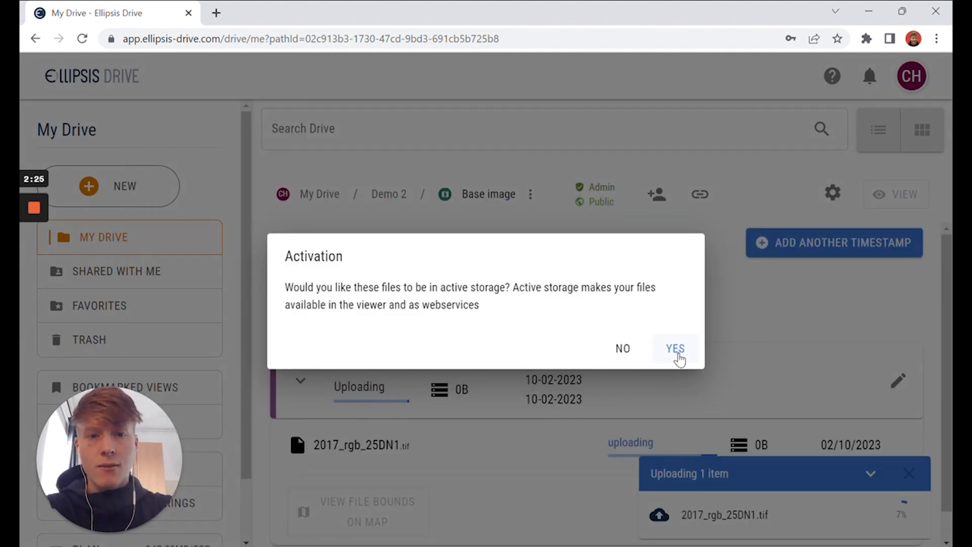
pyautogui.click(677, 355)
pyautogui.scroll(-1, 740, 364)
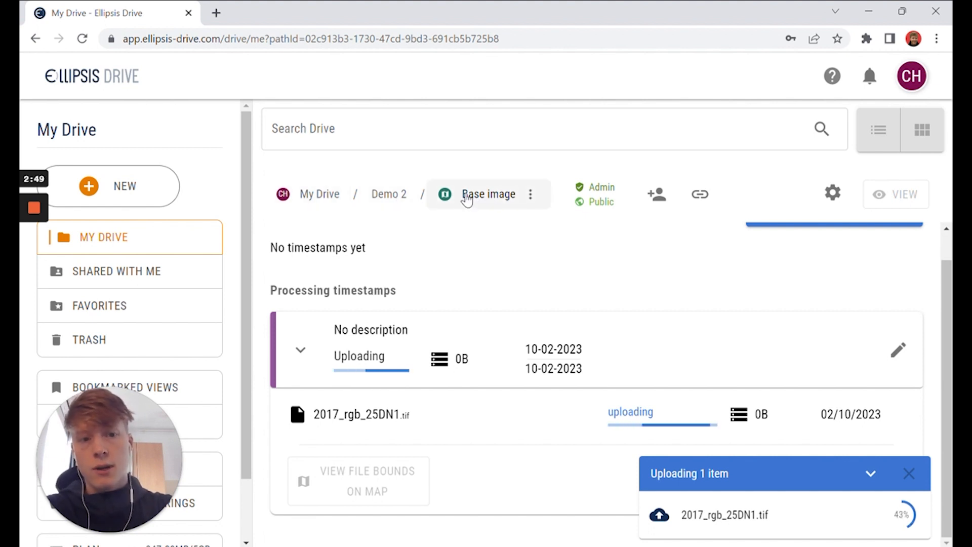
# Go back to the Demo 2 folder and create a vector layer named "buildings" in it
pyautogui.click(393, 196)
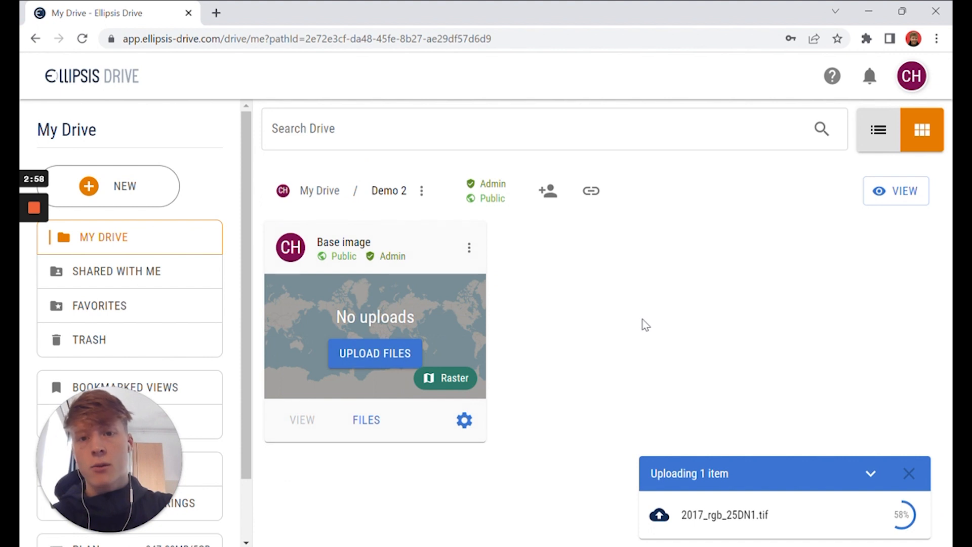
pyautogui.rightClick(587, 294)
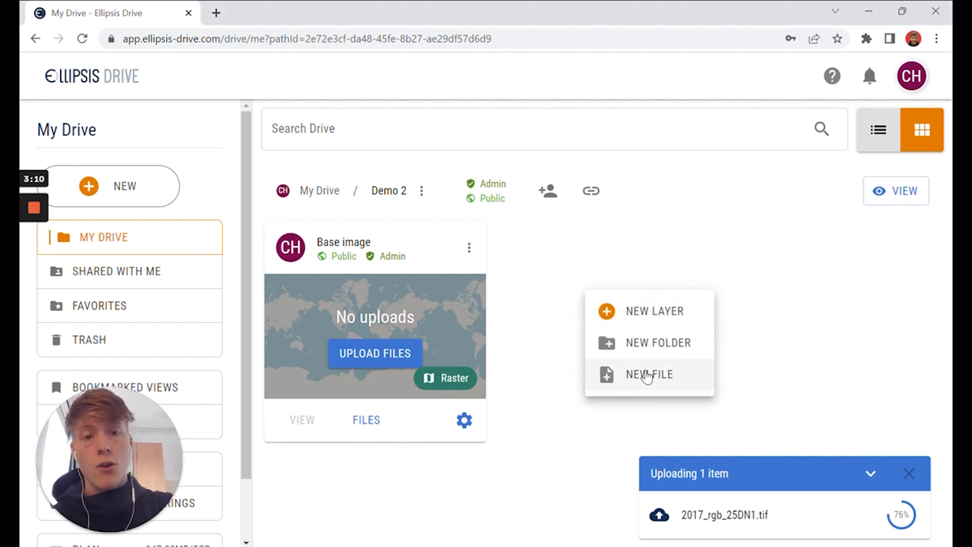
pyautogui.click(640, 311)
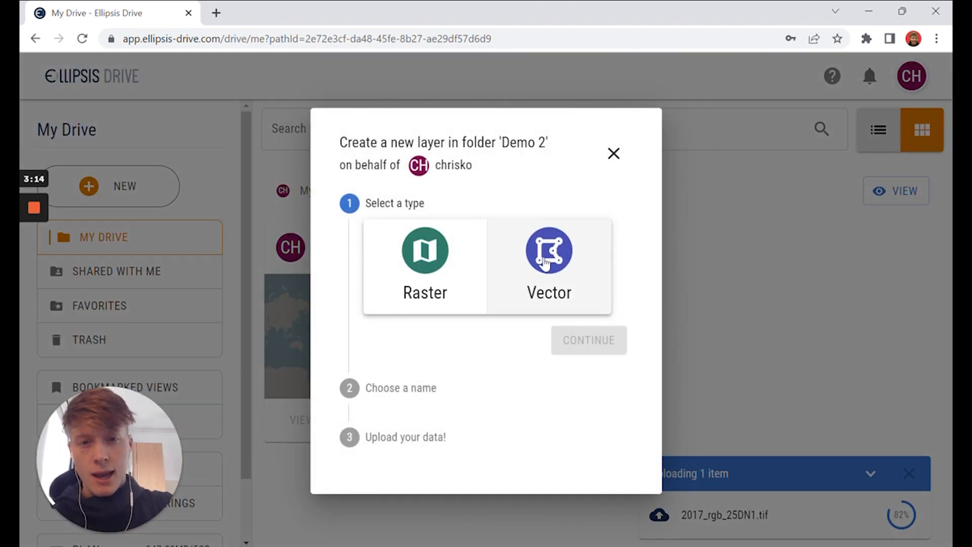
pyautogui.click(551, 285)
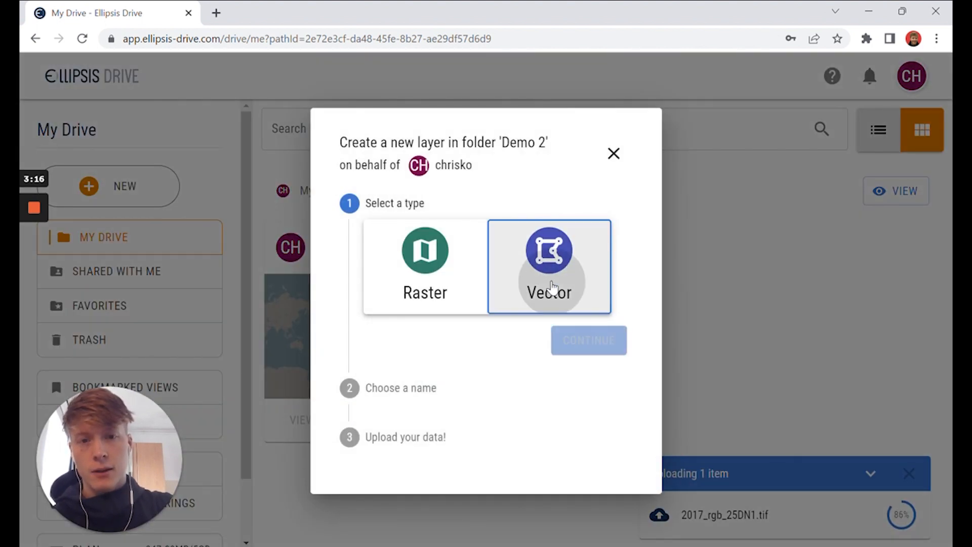
pyautogui.click(585, 346)
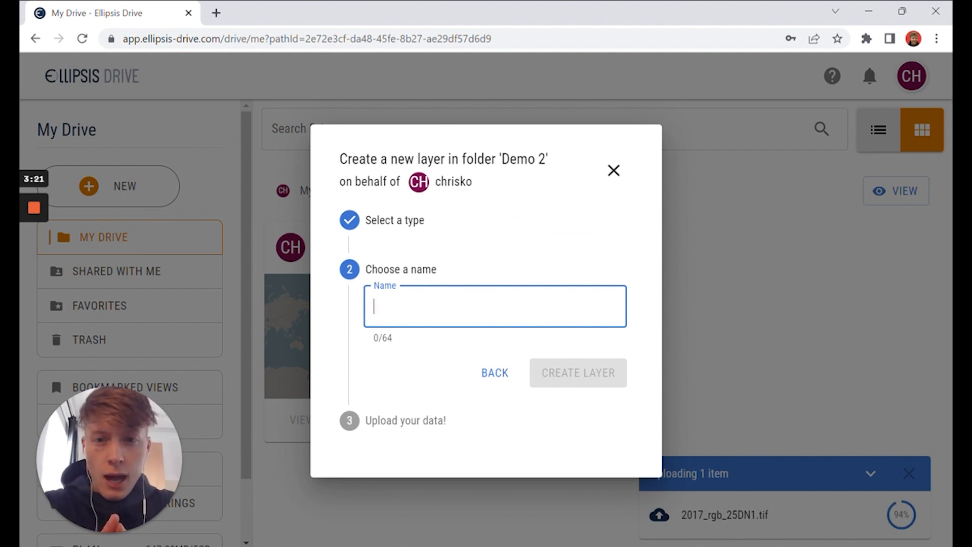
pyautogui.write('buildings')
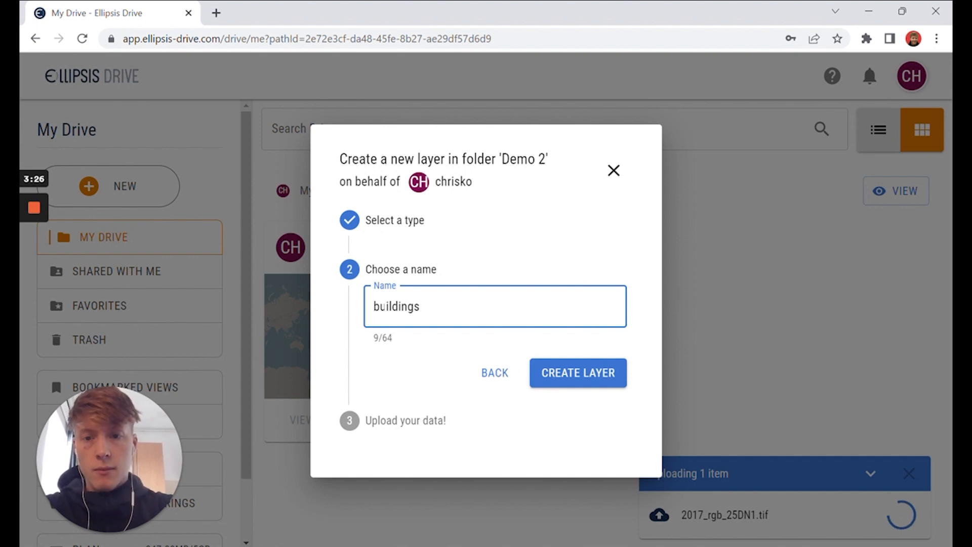
pyautogui.click(585, 380)
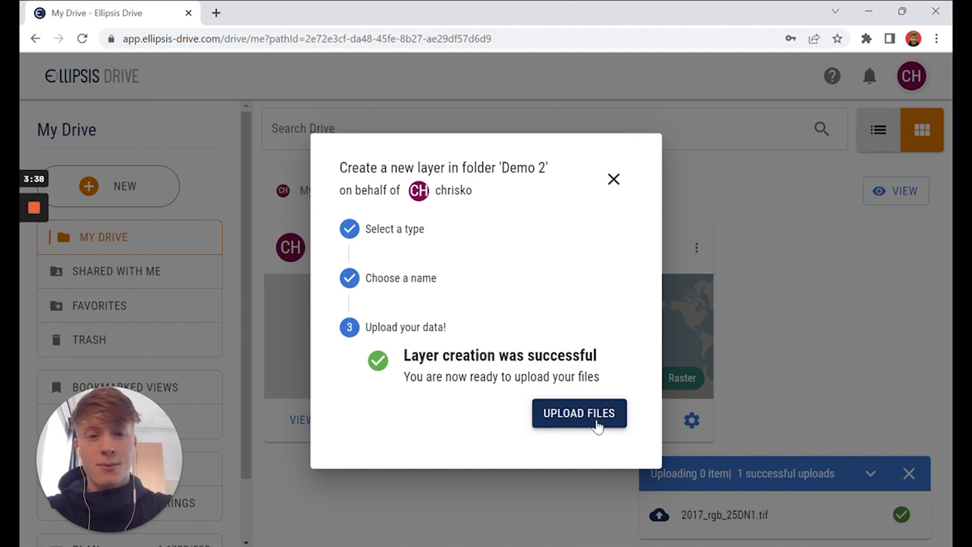
# Upload buildings.geojson from the Desktop to the buildings layer and place it in active storage
pyautogui.click(592, 417)
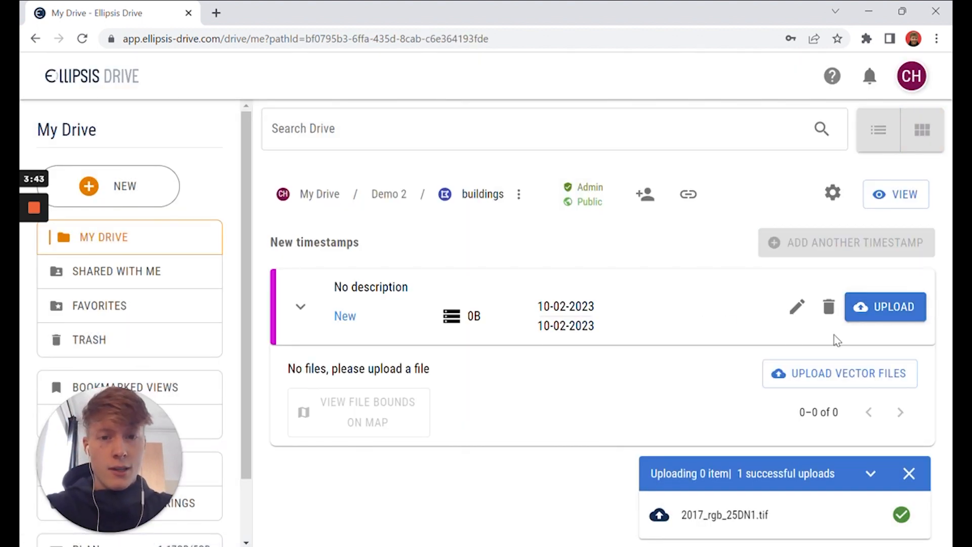
pyautogui.click(878, 314)
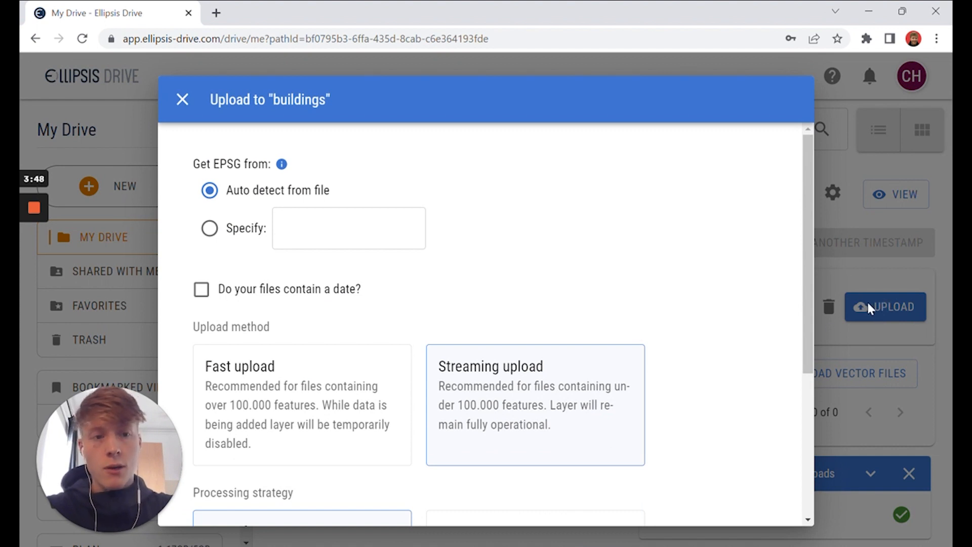
pyautogui.scroll(-5, 577, 317)
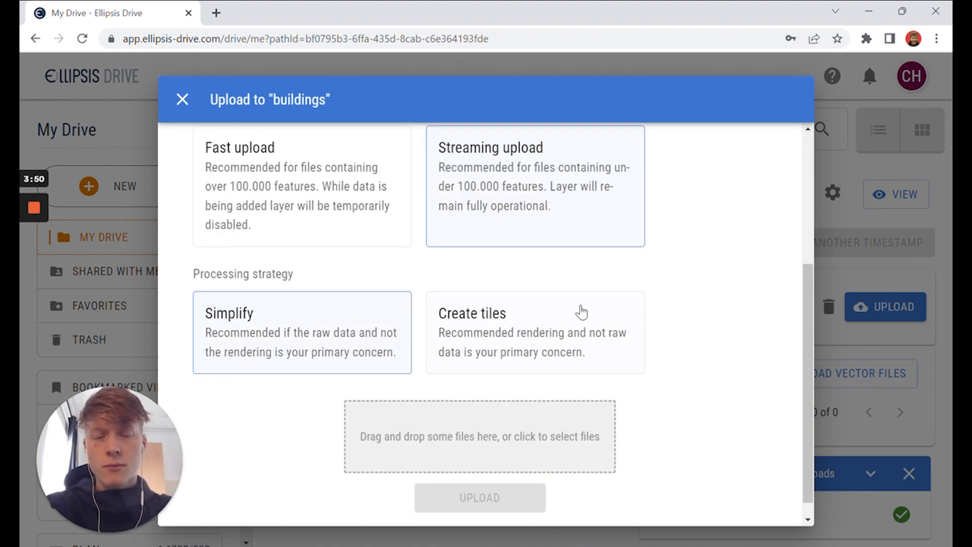
pyautogui.click(499, 425)
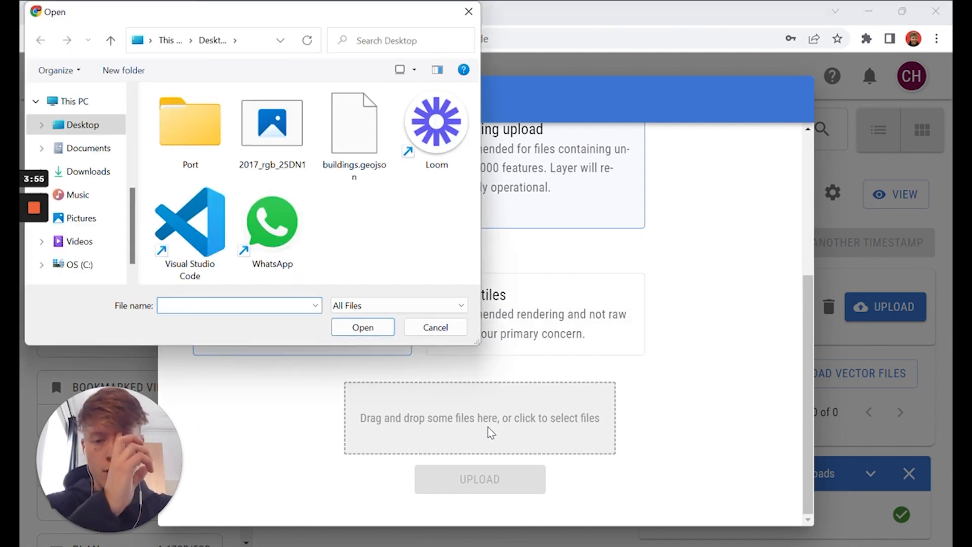
pyautogui.click(344, 154)
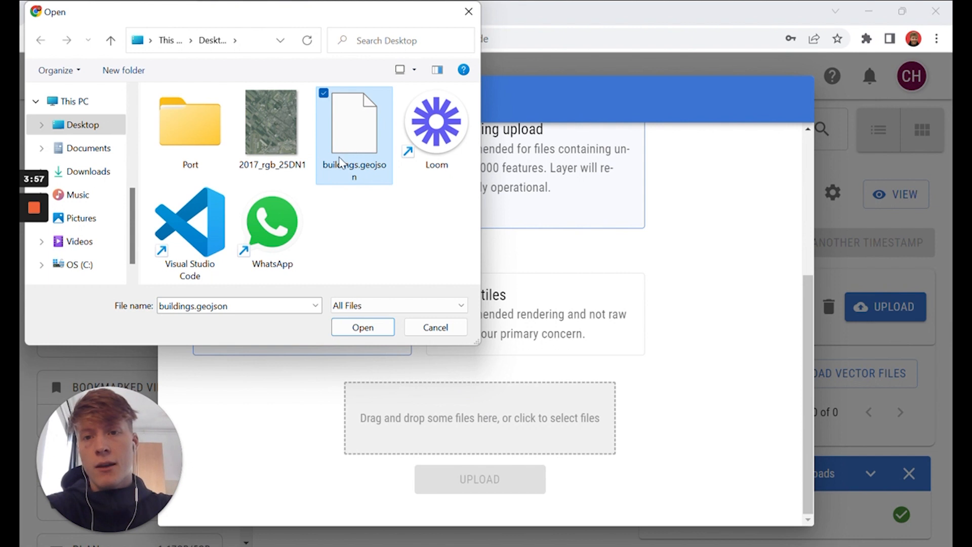
pyautogui.click(361, 328)
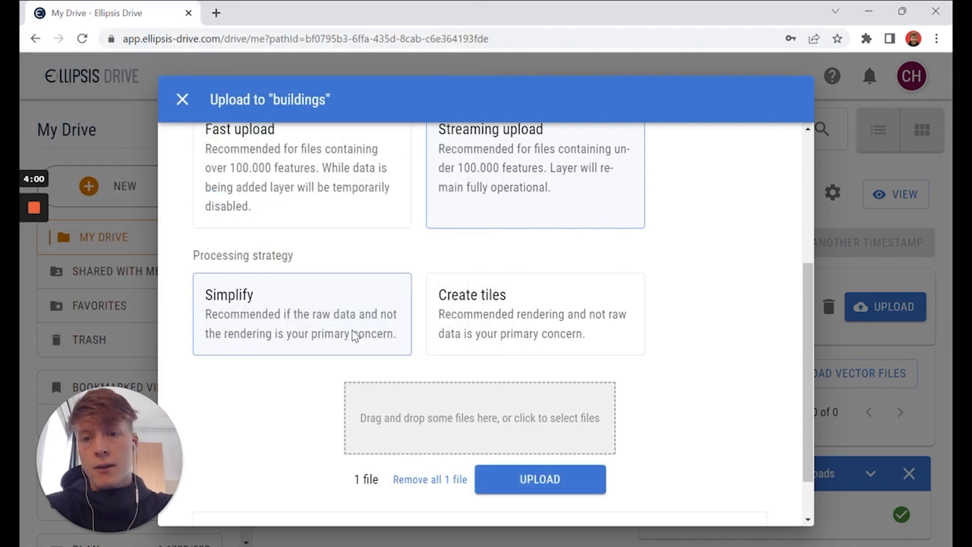
pyautogui.click(513, 485)
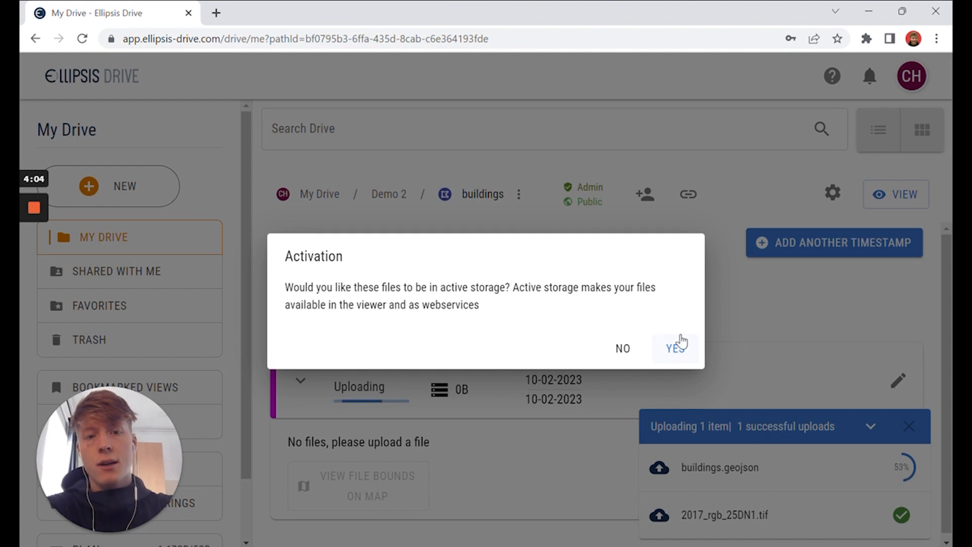
pyautogui.click(674, 349)
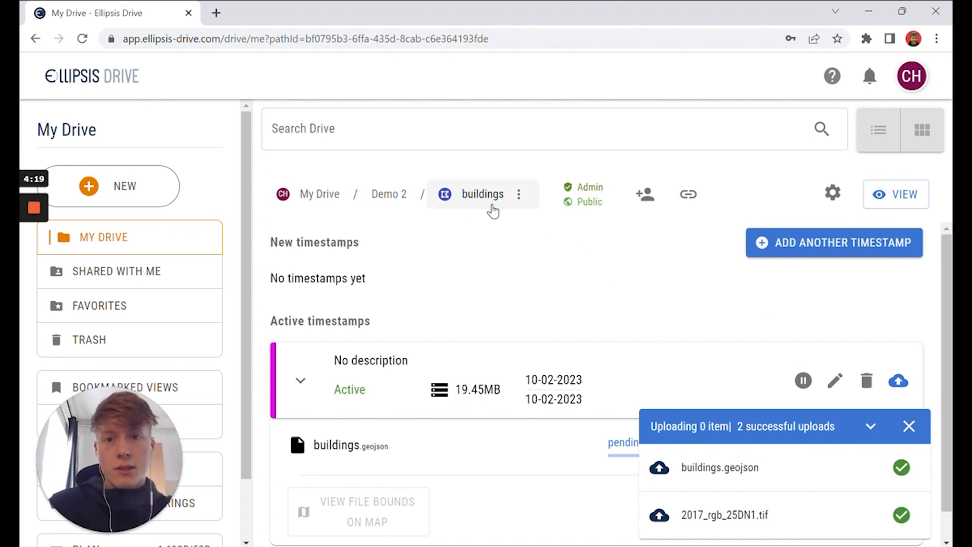
# Dismiss the upload progress list, check the buildings layer's timestamps and return to the Demo 2 folder
pyautogui.click(909, 427)
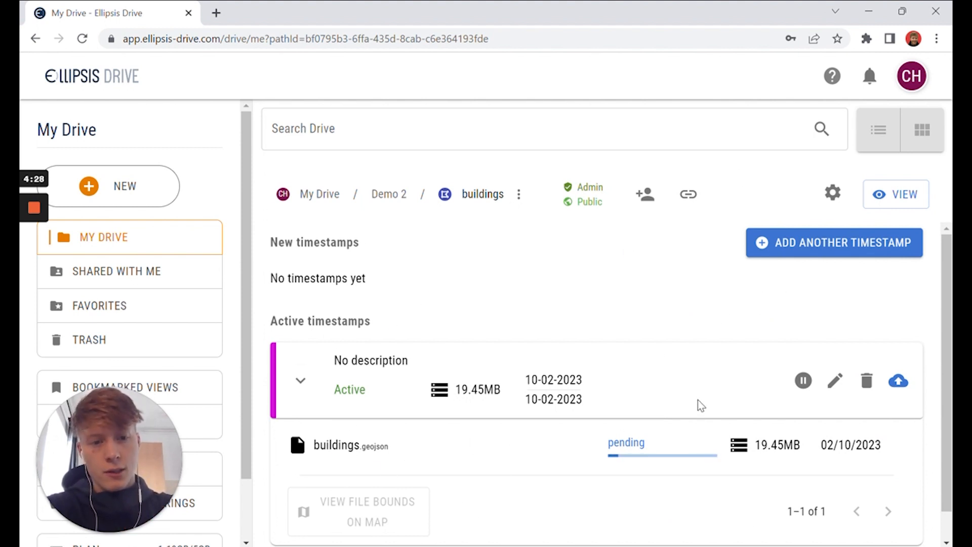
pyautogui.scroll(-1, 618, 330)
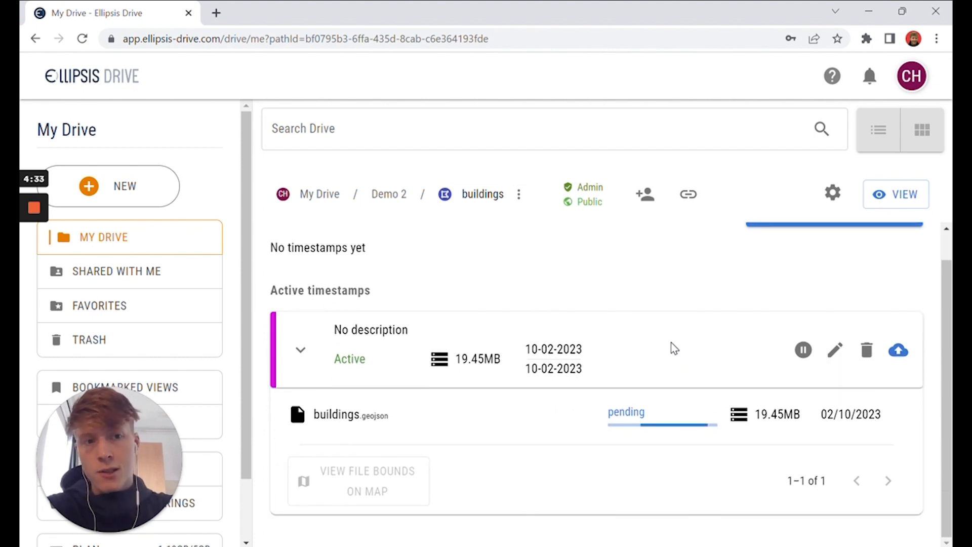
pyautogui.scroll(1, 674, 344)
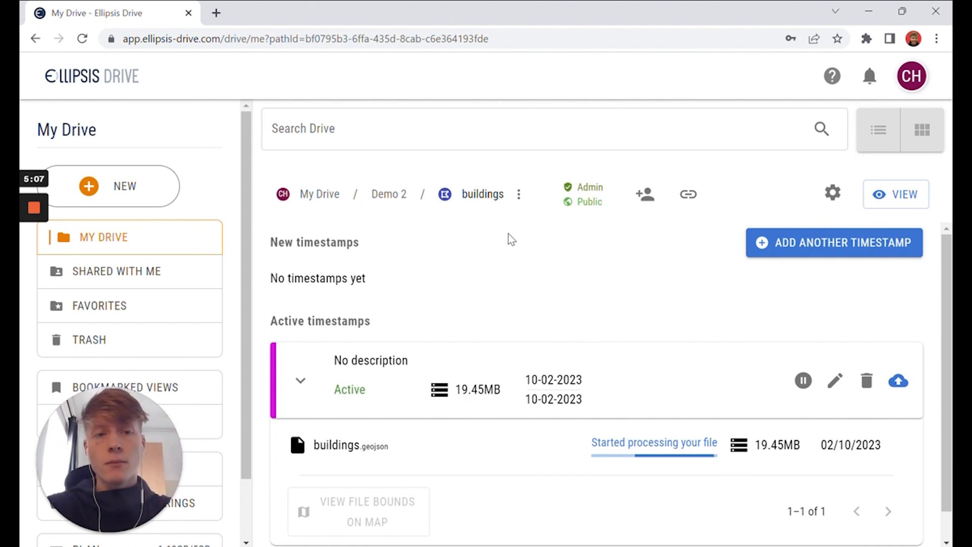
pyautogui.click(412, 197)
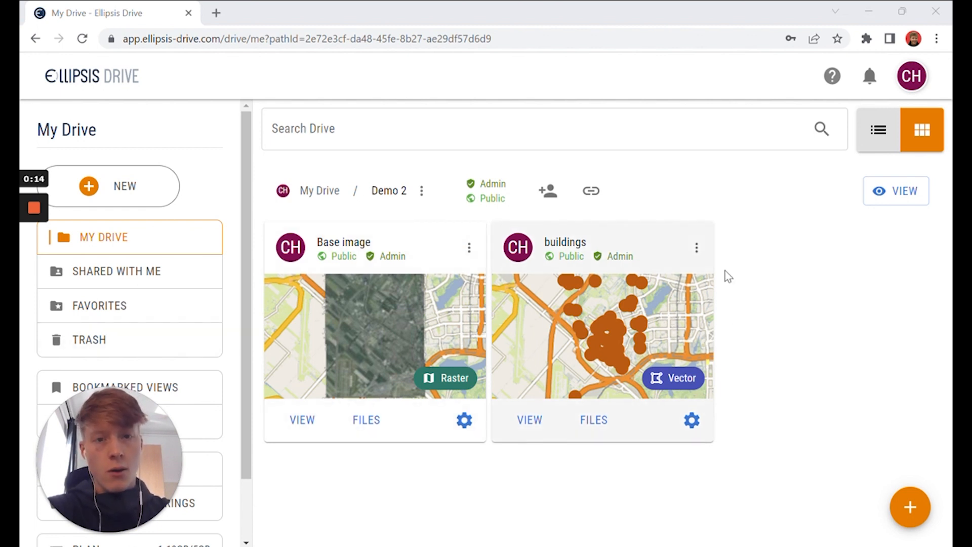
# Open the Demo 2 folder in the map viewer, add the Base image layer to the map and inspect it up close
pyautogui.click(889, 193)
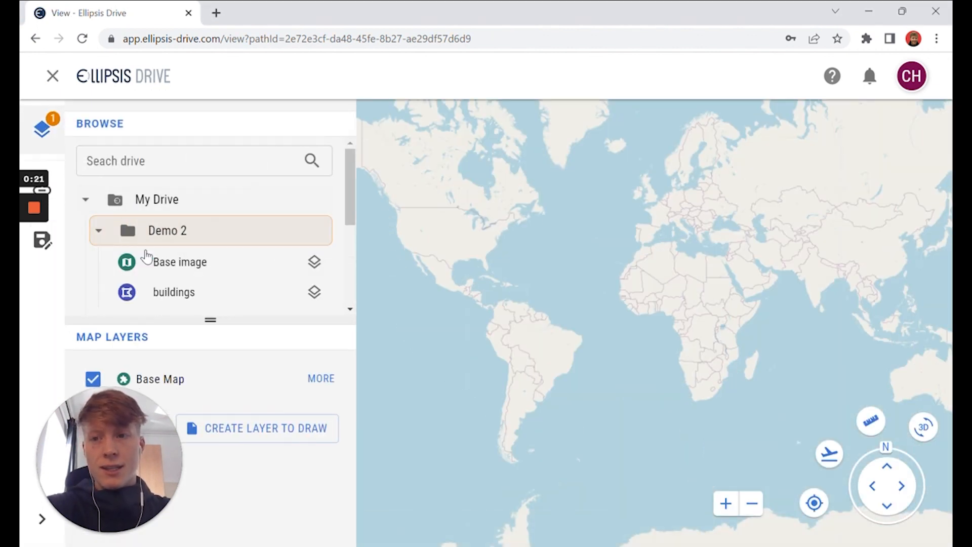
pyautogui.scroll(-1, 196, 248)
pyautogui.scroll(1, 196, 249)
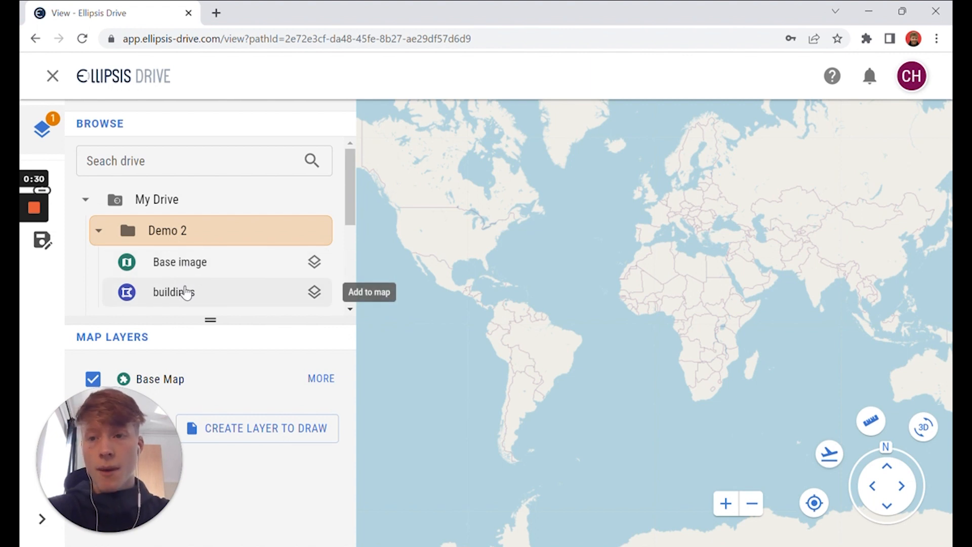
pyautogui.click(187, 268)
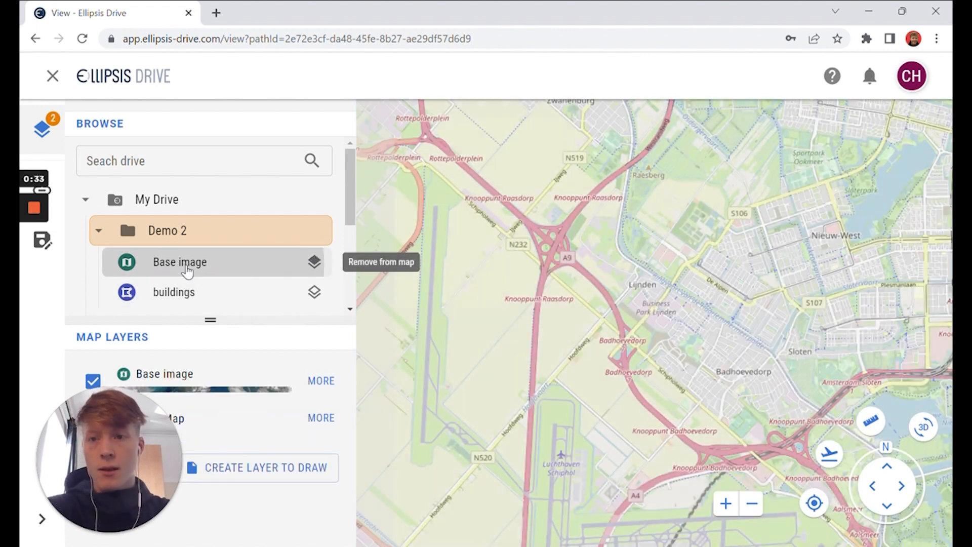
pyautogui.scroll(2, 714, 328)
pyautogui.moveTo(581, 282); pyautogui.dragTo(654, 306)
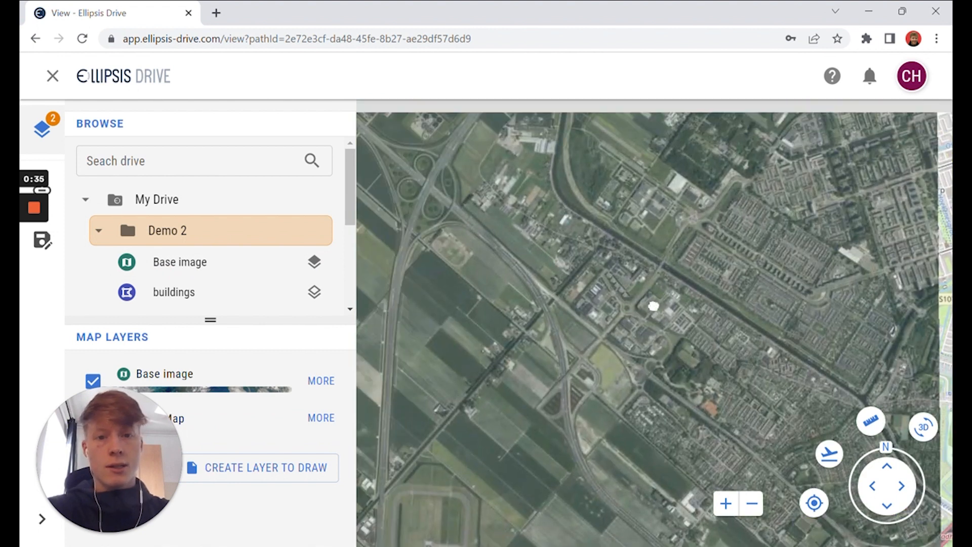
pyautogui.scroll(2, 715, 306)
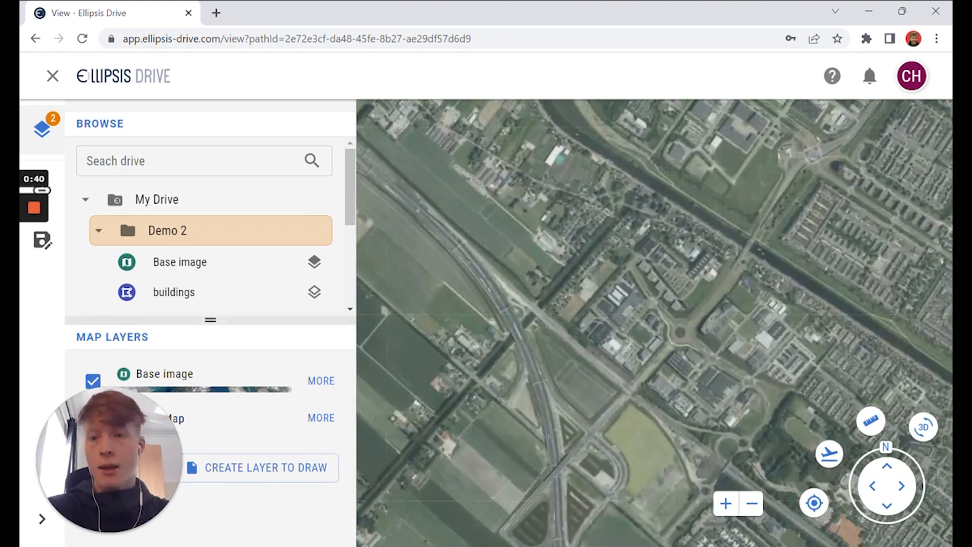
# Add the buildings layer to the map and inspect its footprints over the Base image at closer zoom
pyautogui.click(252, 298)
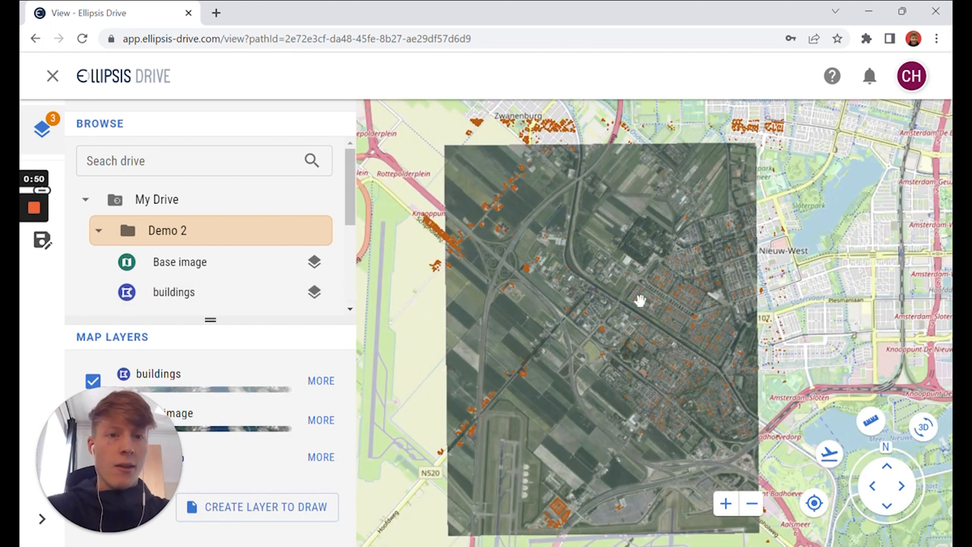
pyautogui.scroll(5, 640, 300)
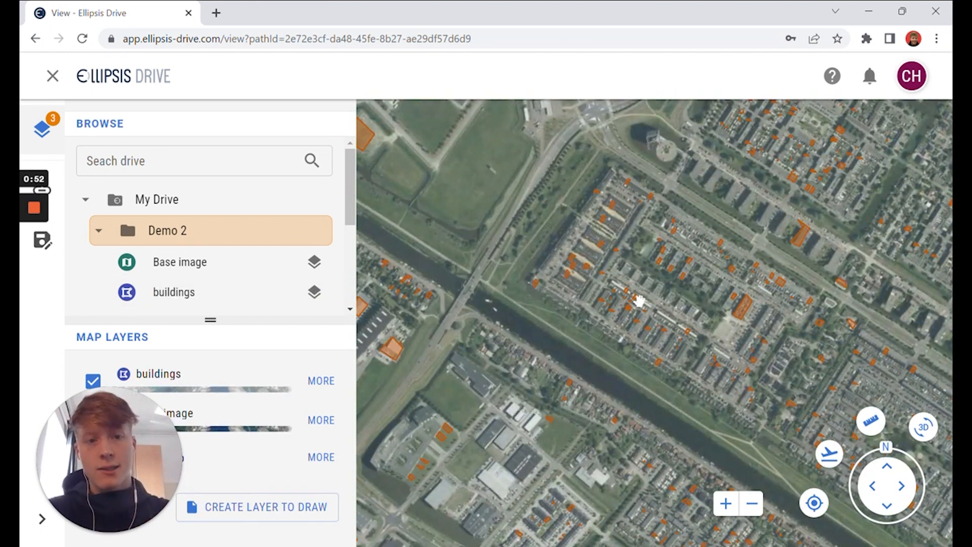
pyautogui.scroll(5, 640, 301)
pyautogui.scroll(-5, 600, 301)
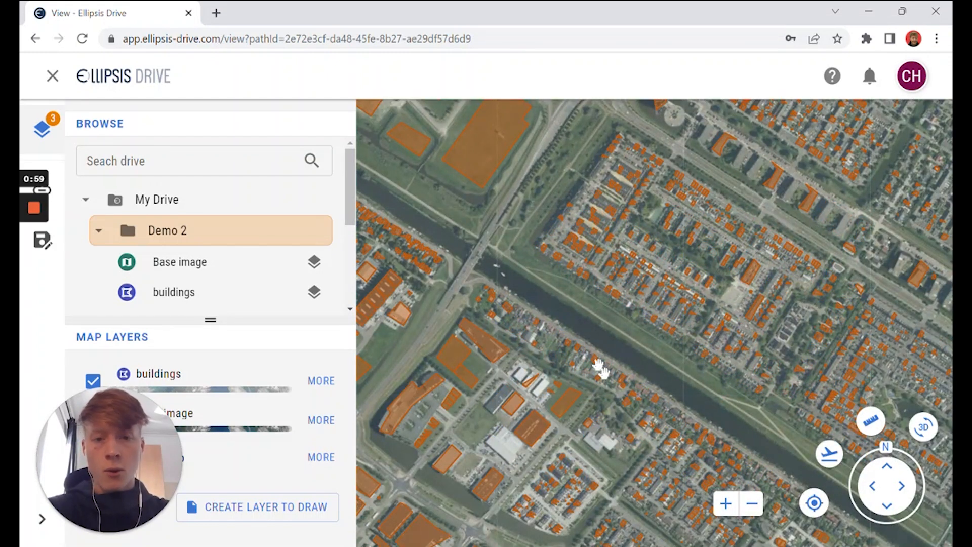
pyautogui.moveTo(126, 458); pyautogui.dragTo(866, 202)
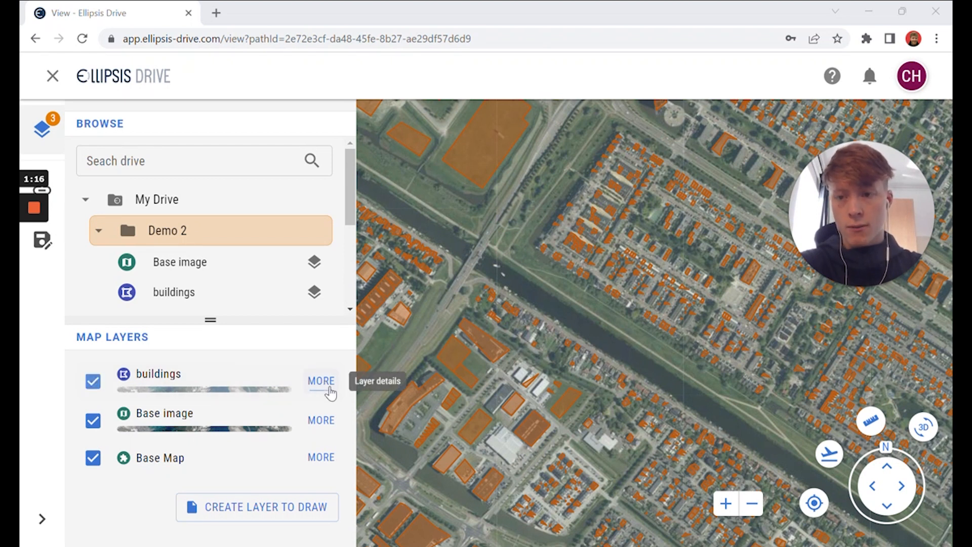
# Open the buildings layer's Default style for editing and set its styling method to Transition Points
pyautogui.click(322, 381)
pyautogui.scroll(-4, 248, 338)
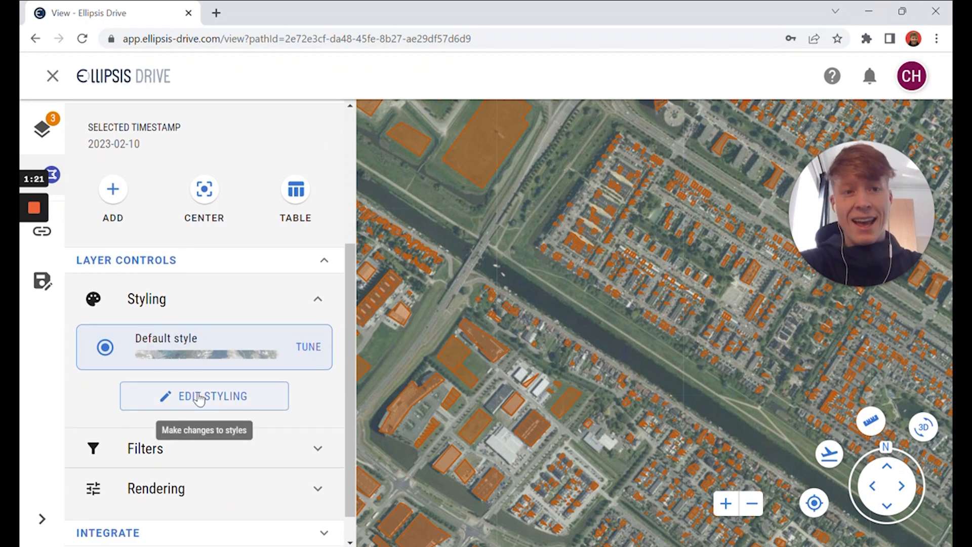
pyautogui.click(199, 398)
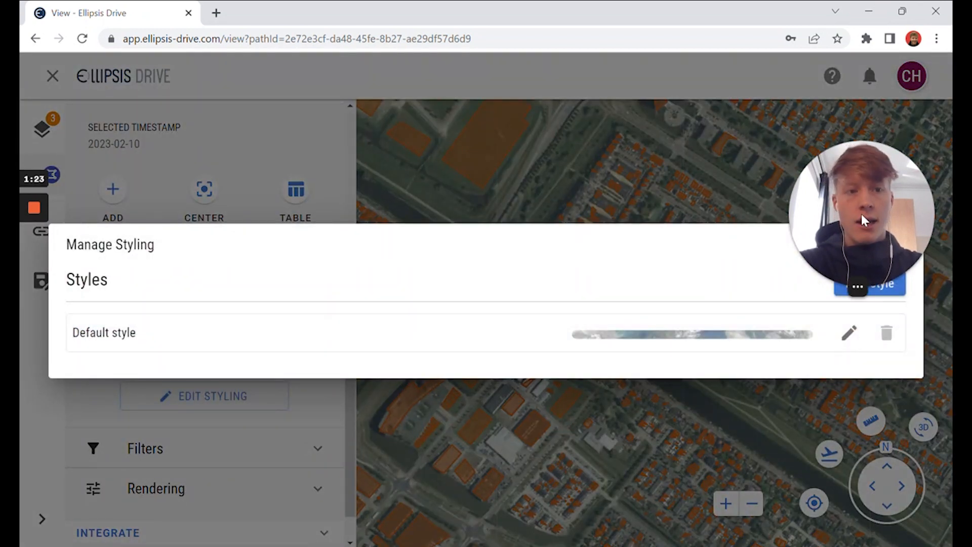
pyautogui.moveTo(864, 220); pyautogui.dragTo(759, 148)
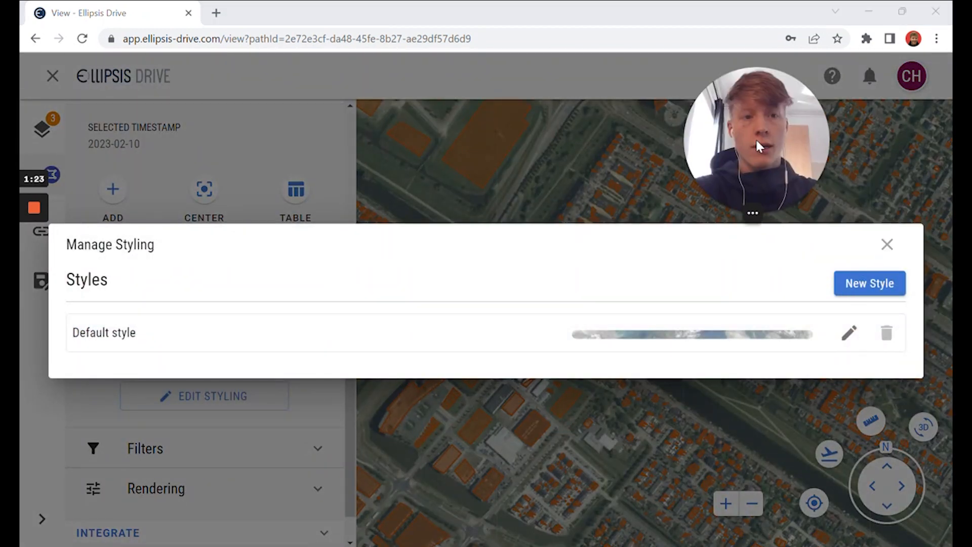
pyautogui.click(847, 339)
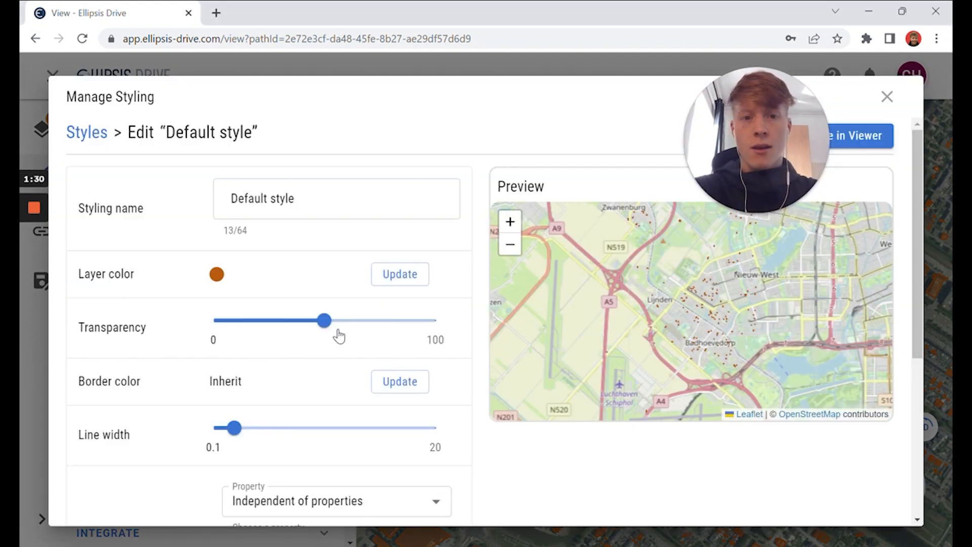
pyautogui.moveTo(337, 336)
pyautogui.scroll(-5, 337, 336)
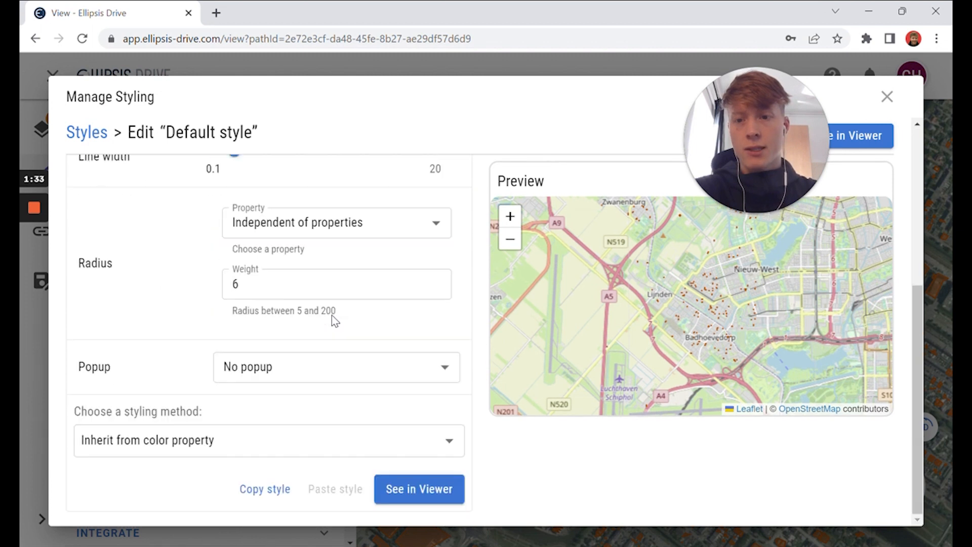
pyautogui.click(232, 445)
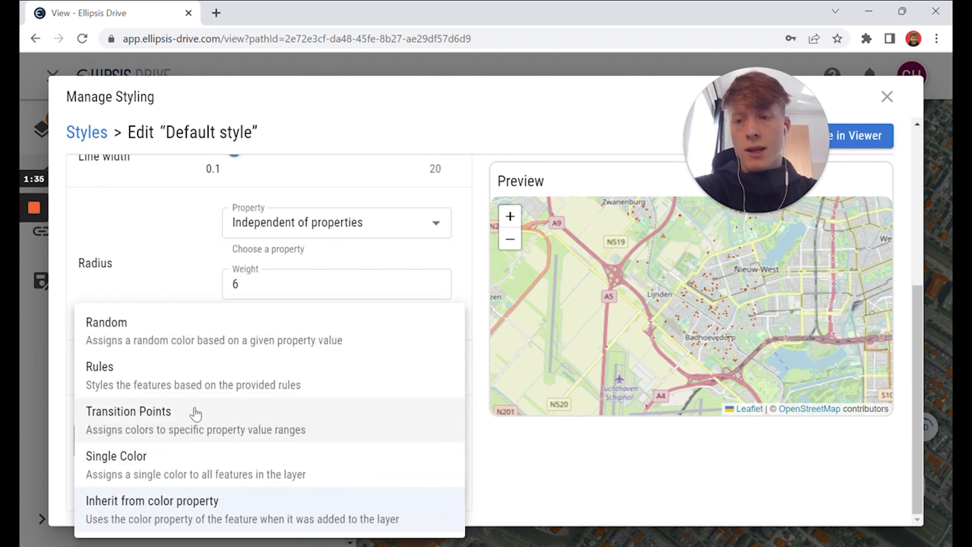
pyautogui.click(157, 420)
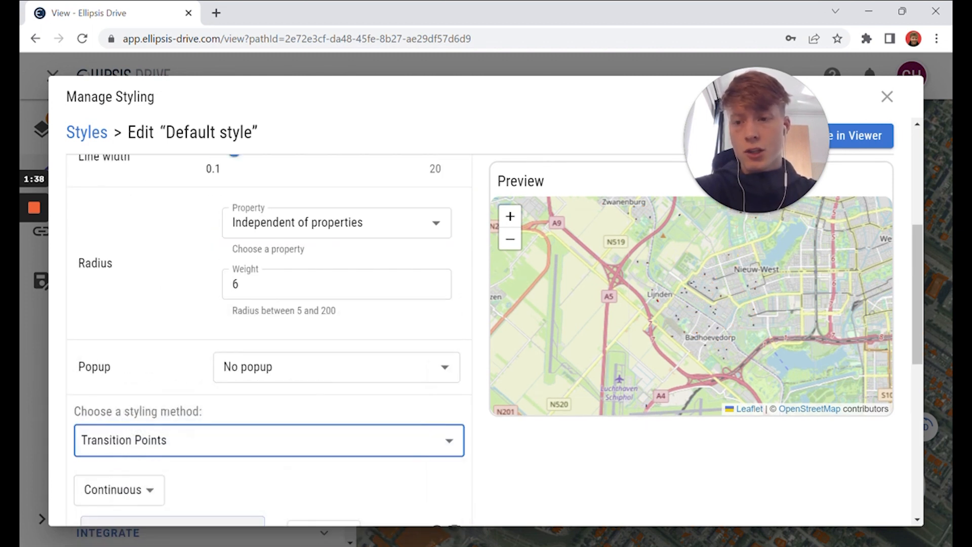
# Base the transition point colors on the oppervlakte_max property and apply the style in the viewer
pyautogui.scroll(-5, 240, 369)
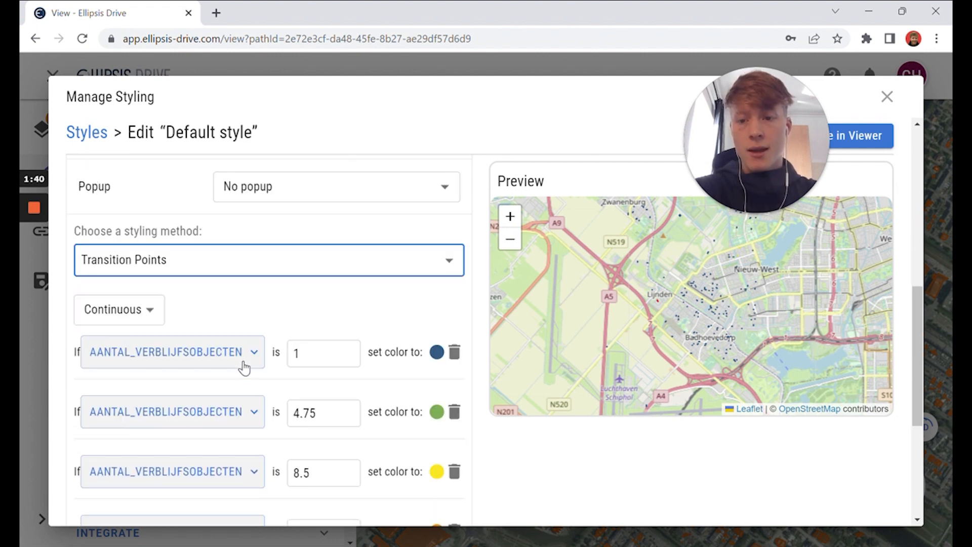
pyautogui.click(211, 314)
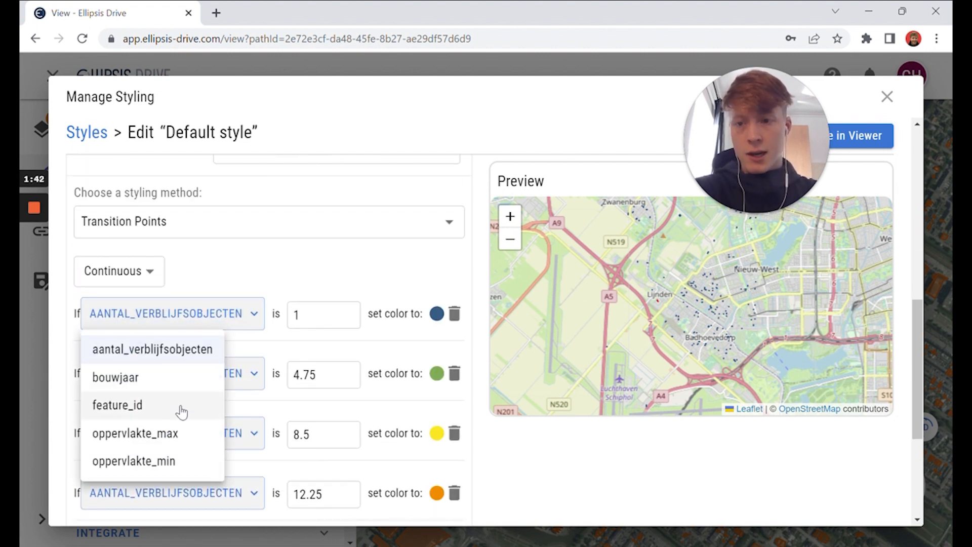
pyautogui.click(156, 434)
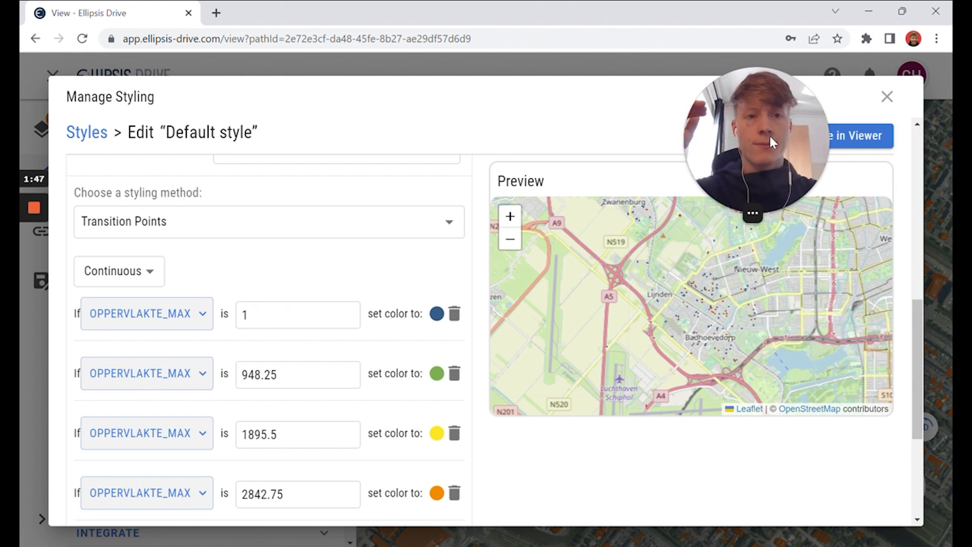
pyautogui.moveTo(772, 142); pyautogui.dragTo(198, 138)
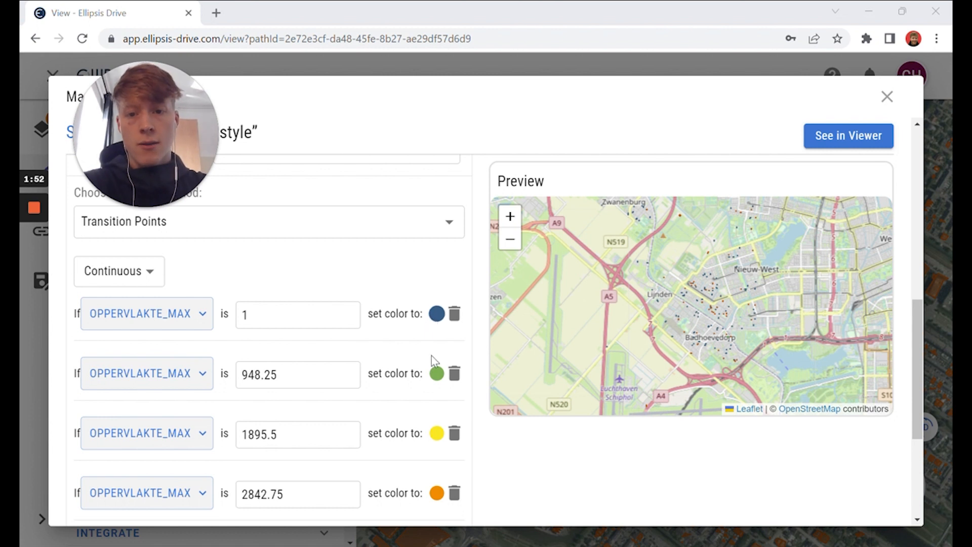
pyautogui.scroll(-3, 406, 358)
pyautogui.scroll(3, 405, 369)
pyautogui.click(828, 147)
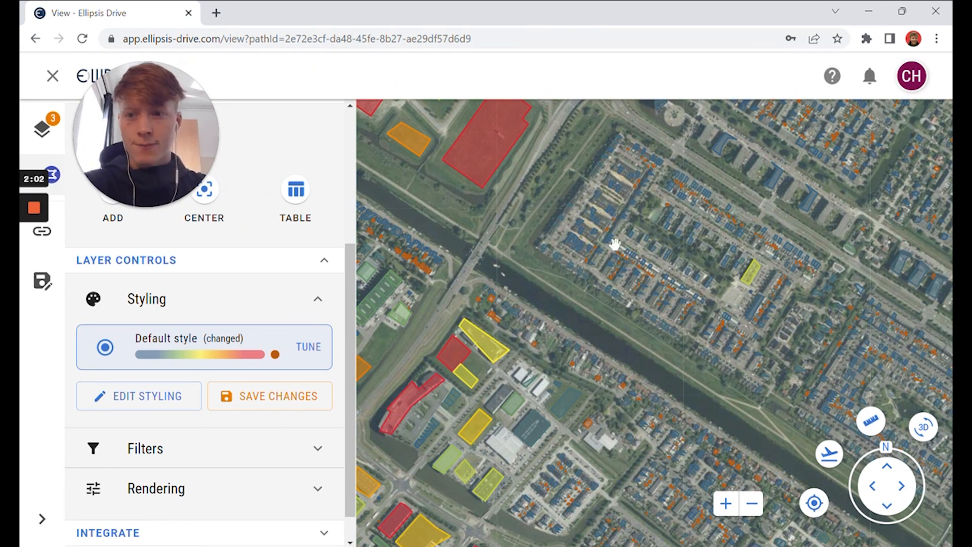
# Save the changed Default style as the buildings layer's default and return to the Demo 2 folder
pyautogui.scroll(-1, 263, 391)
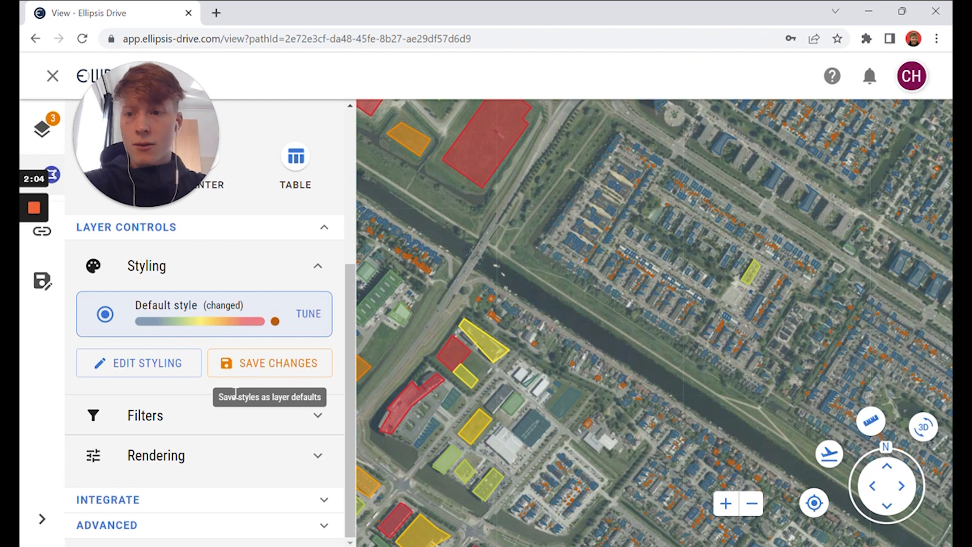
pyautogui.click(258, 369)
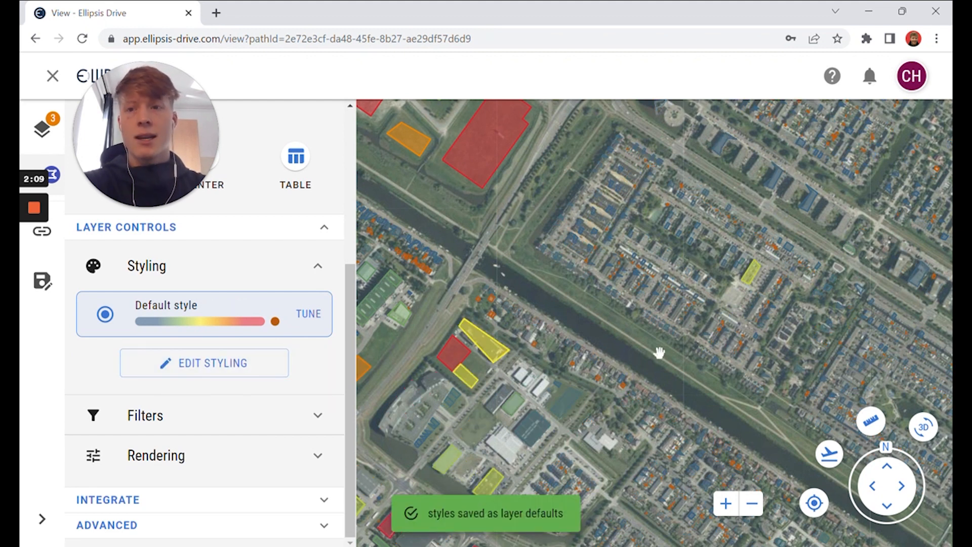
pyautogui.moveTo(162, 161); pyautogui.dragTo(869, 219)
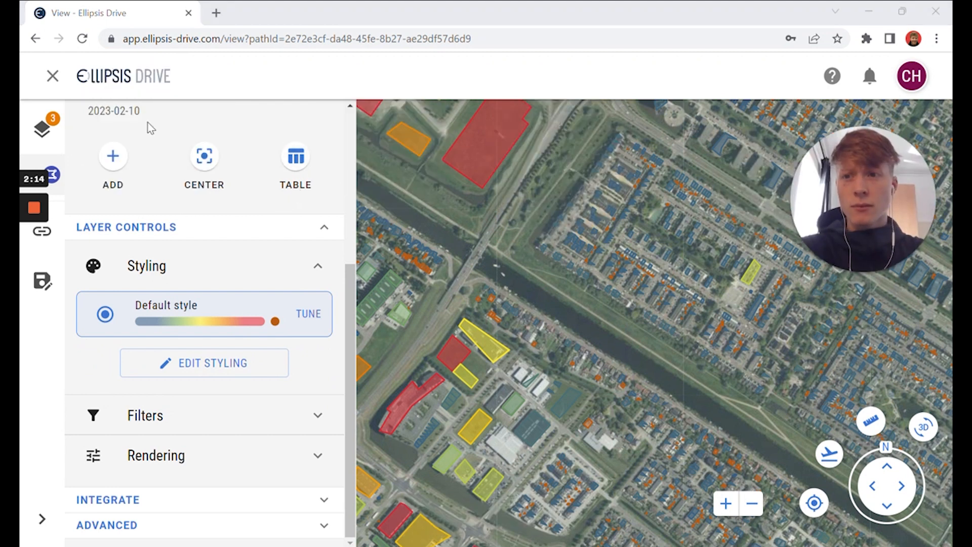
pyautogui.click(53, 81)
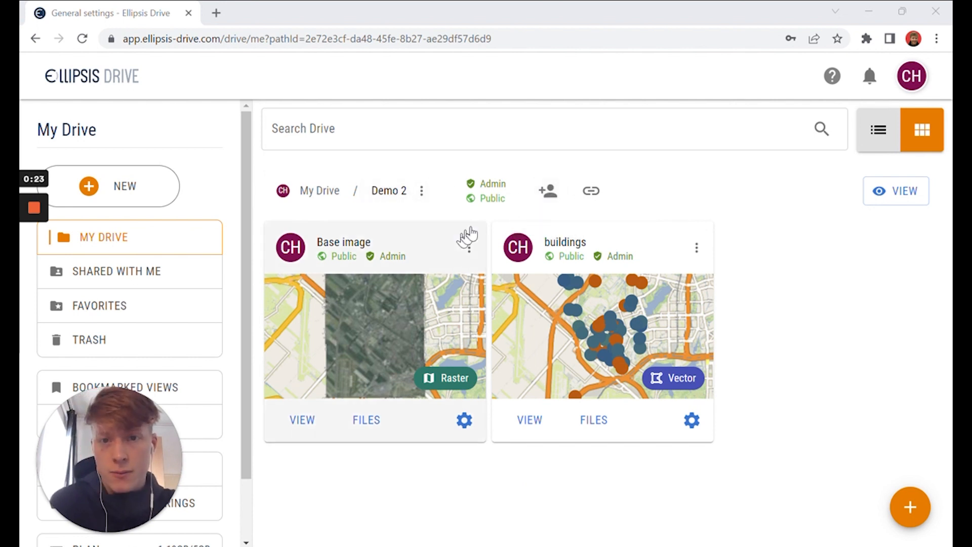
# Open the sharing settings of the Demo 2 folder and review the available public access levels
pyautogui.click(547, 191)
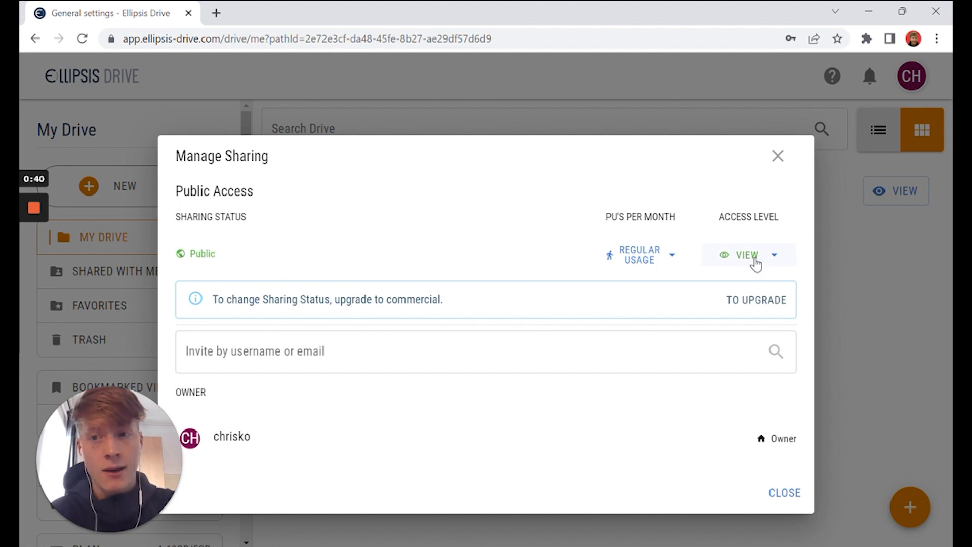
pyautogui.click(756, 258)
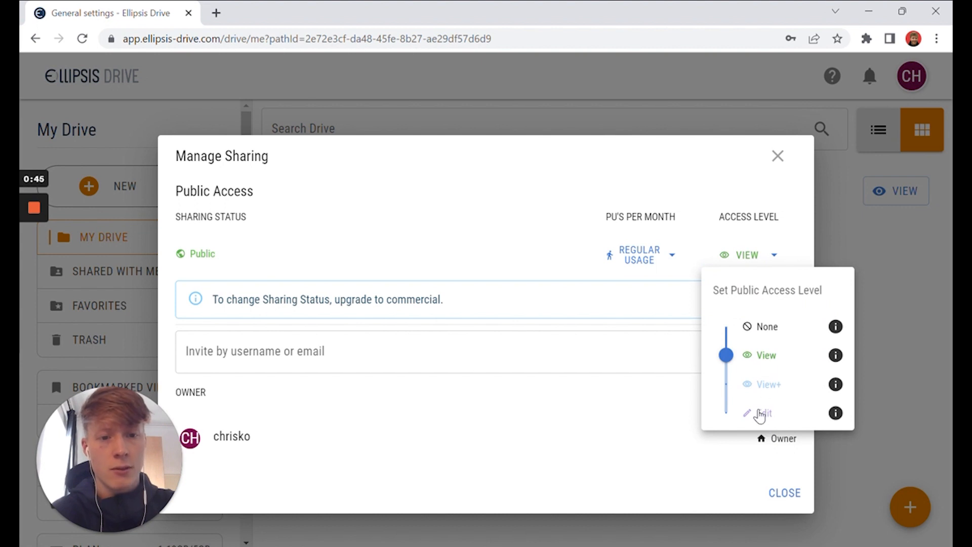
pyautogui.click(642, 400)
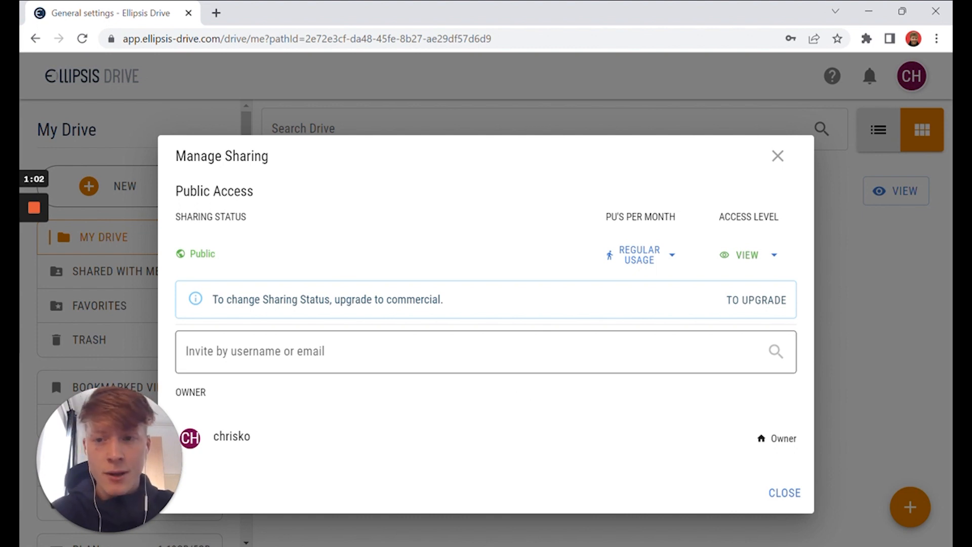
# Enter an invitee's e-mail address in the Demo 2 sharing settings and close them without sending the invitation
pyautogui.click(487, 352)
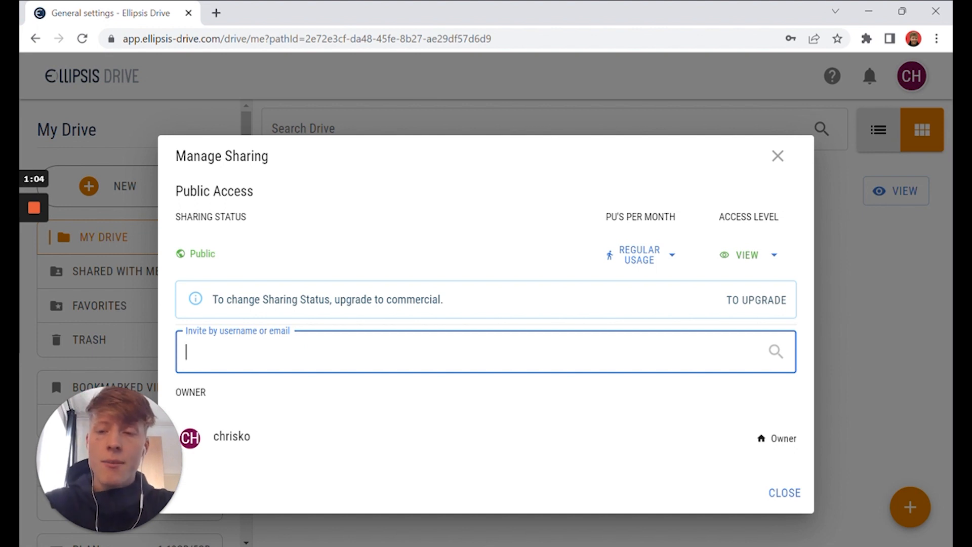
pyautogui.write('test')
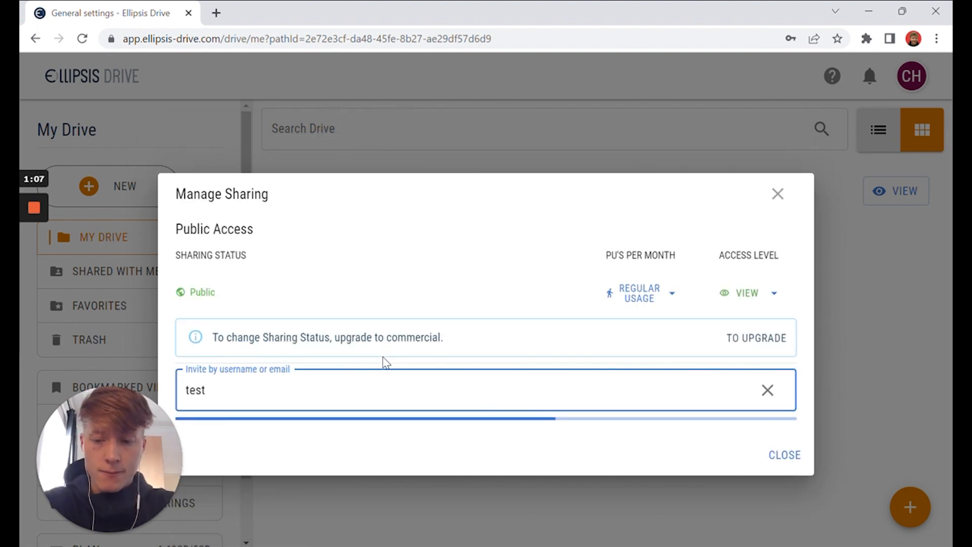
pyautogui.write('@')
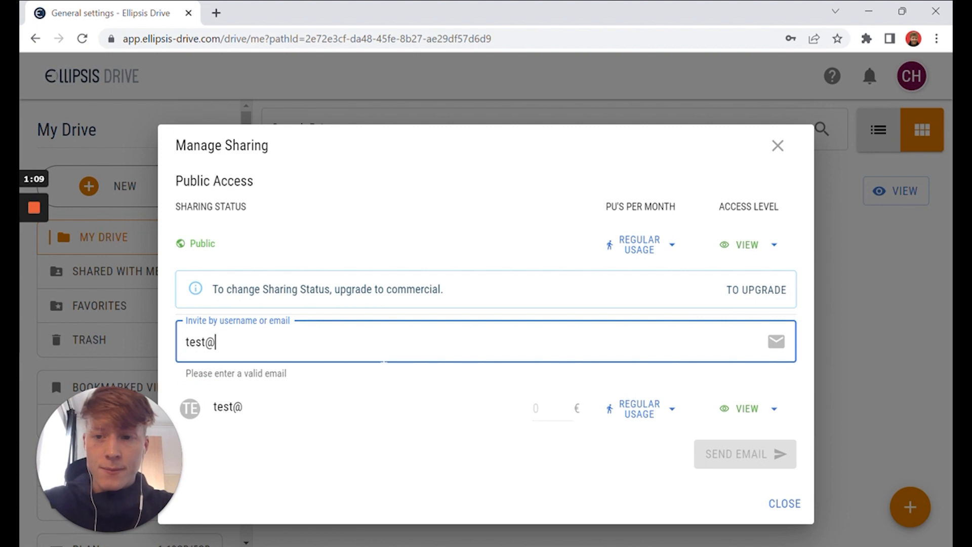
pyautogui.write('tes.ocm')
pyautogui.press('BackSpace')
pyautogui.press('BackSpace')
pyautogui.press('BackSpace')
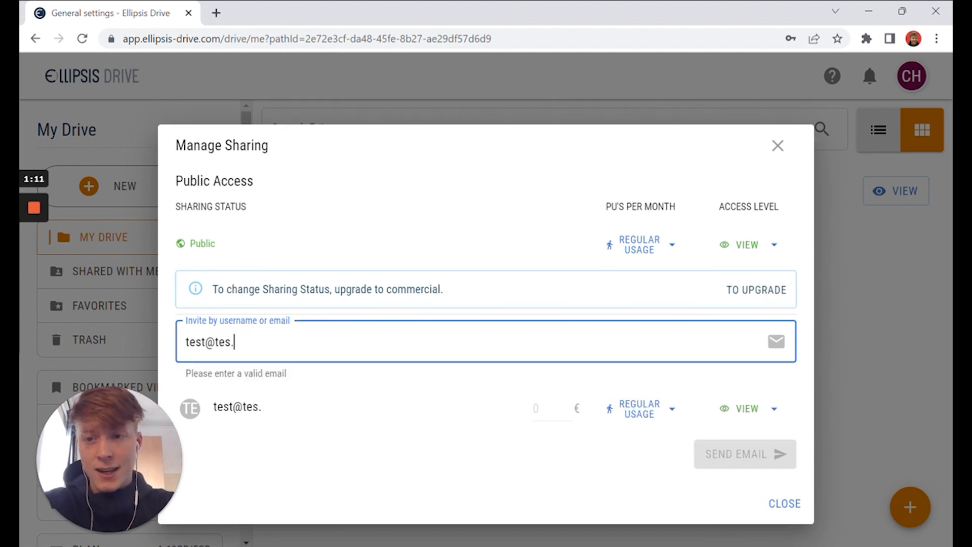
pyautogui.press('BackSpace')
pyautogui.write('t.com')
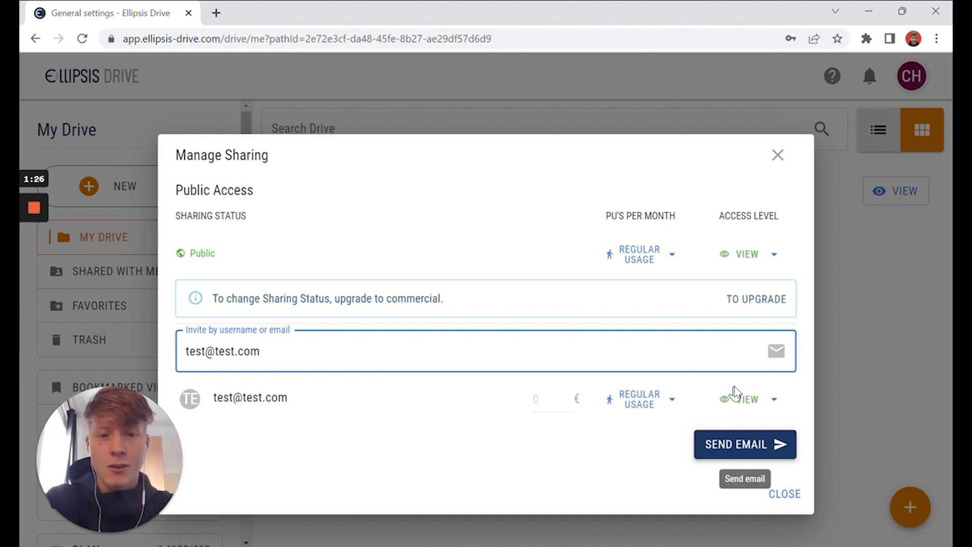
pyautogui.click(778, 155)
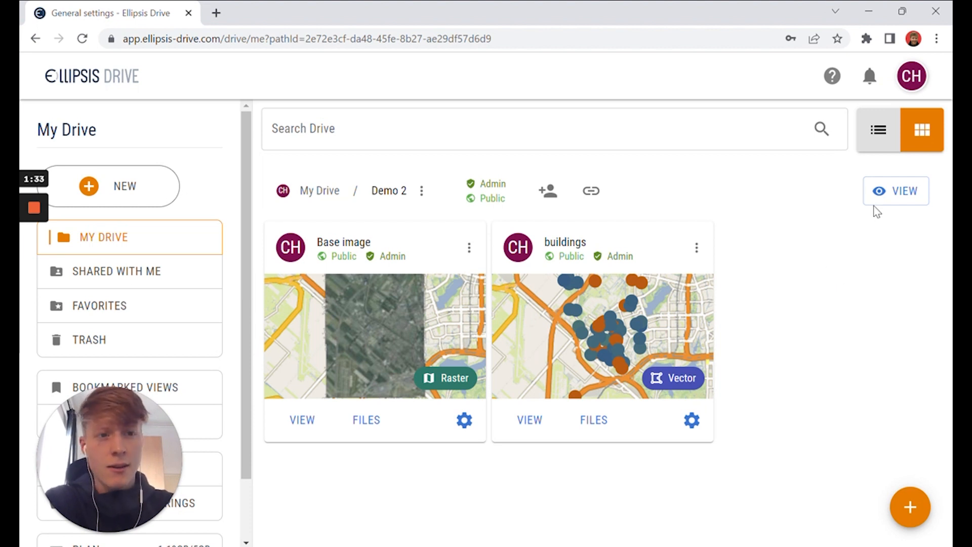
# Open the Demo 2 folder in the map viewer
pyautogui.click(879, 192)
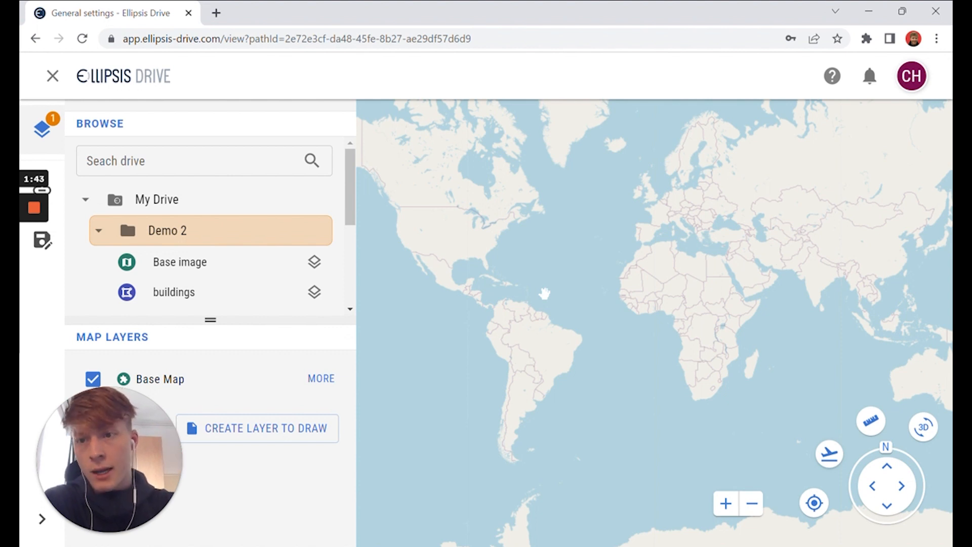
# Add the Base image and buildings layers from Demo 2 to the map and inspect the styled buildings up close
pyautogui.click(195, 264)
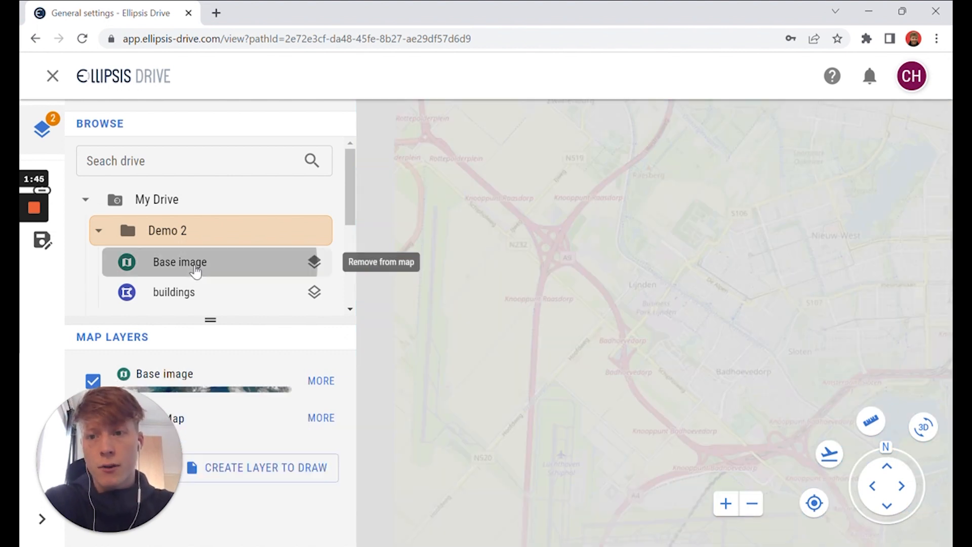
pyautogui.click(186, 298)
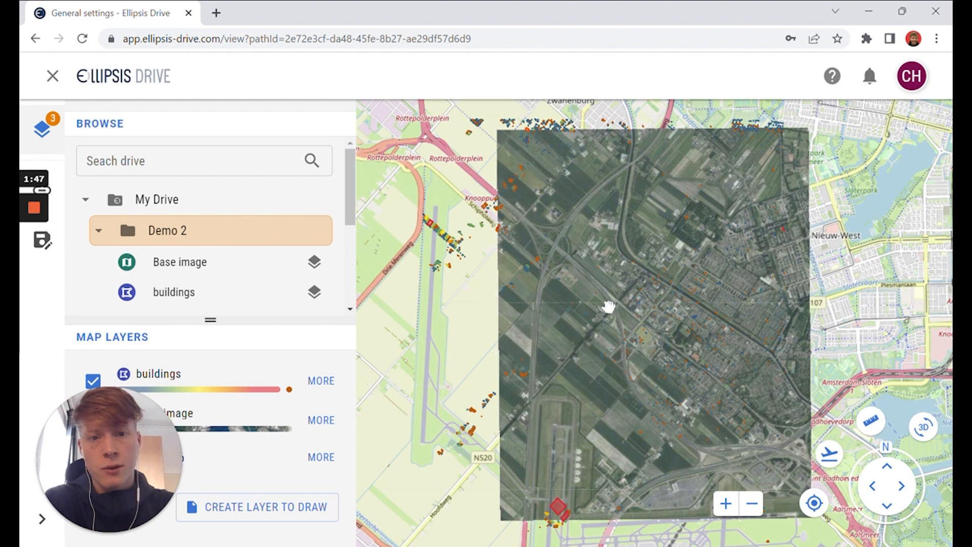
pyautogui.scroll(2, 607, 306)
pyautogui.scroll(2, 575, 322)
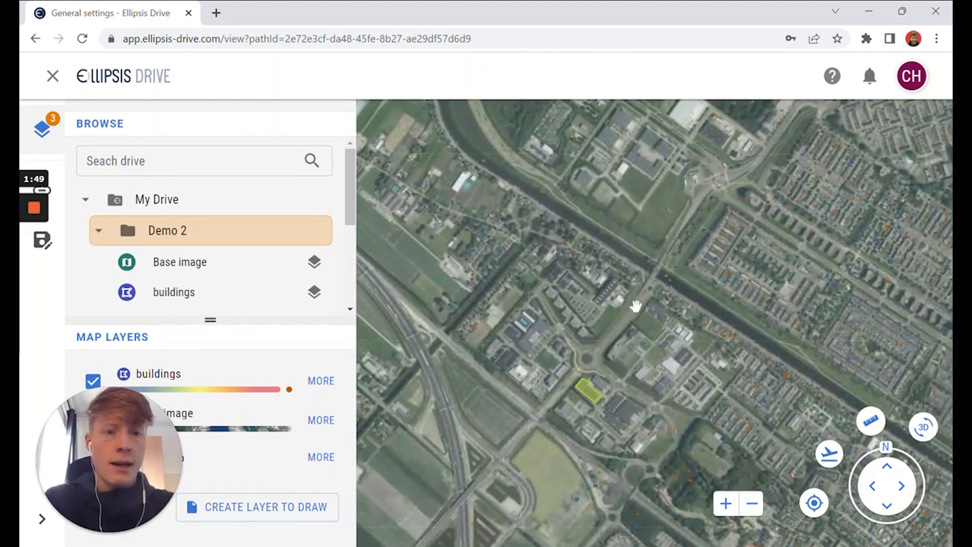
pyautogui.scroll(1, 682, 295)
pyautogui.scroll(1, 553, 309)
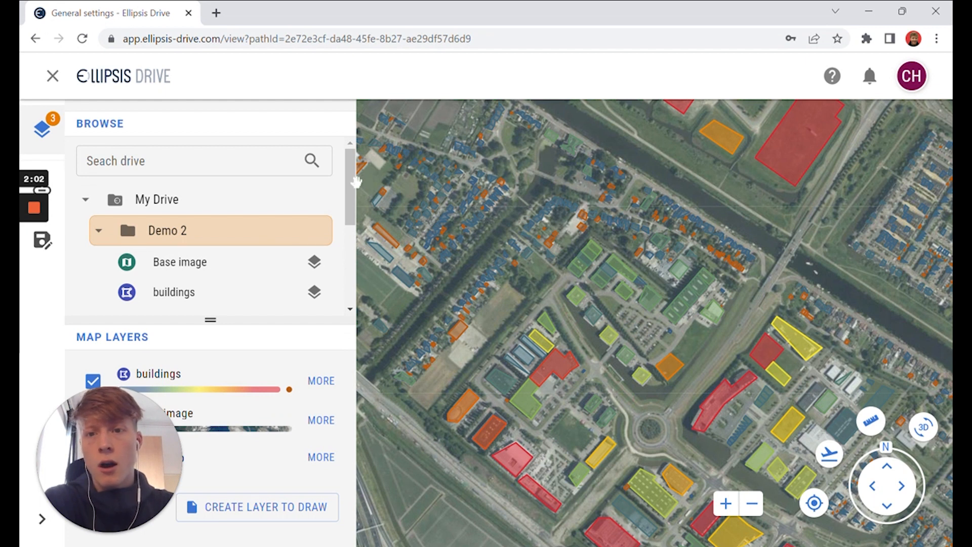
# Copy the share link of the current map view and open it in a new browser tab
pyautogui.click(50, 197)
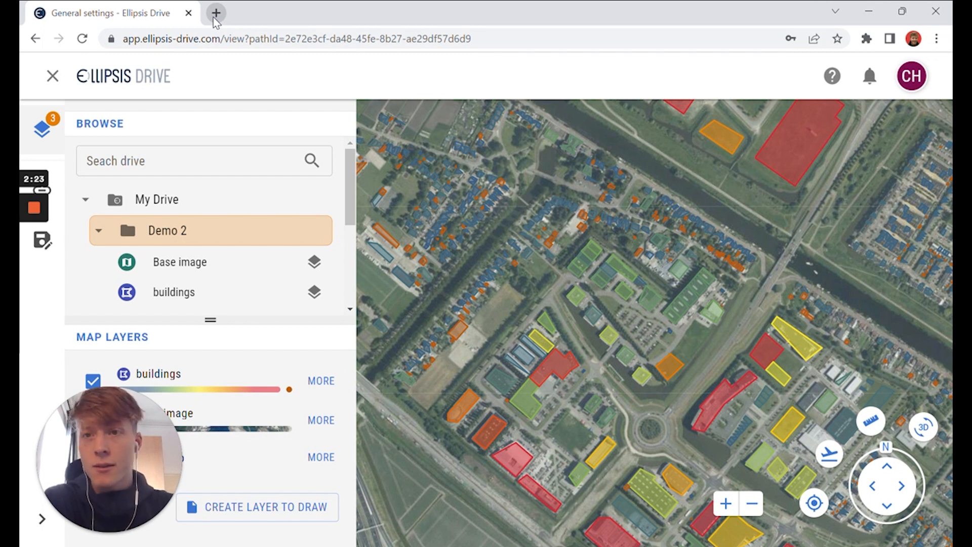
pyautogui.click(217, 13)
pyautogui.hotkey('ctrl', 'v')
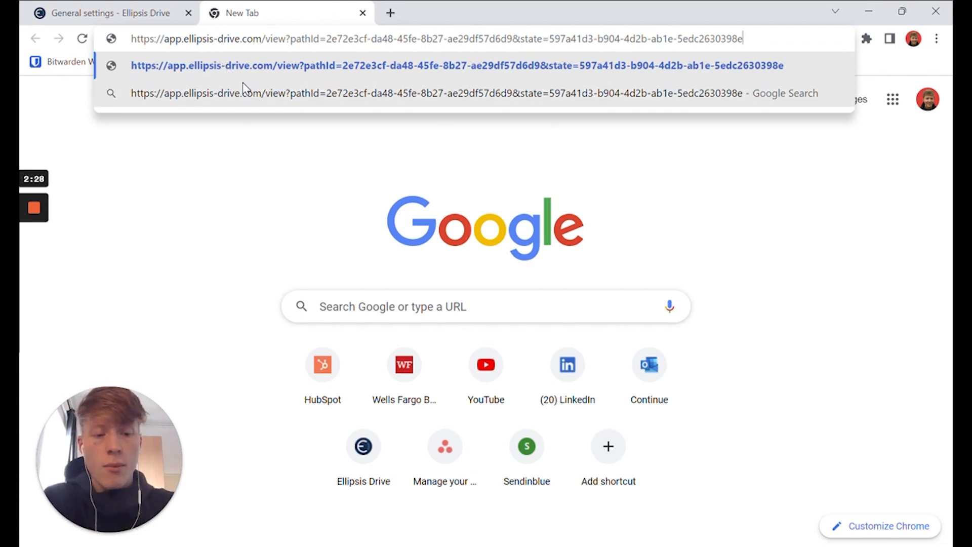
pyautogui.press('Return')
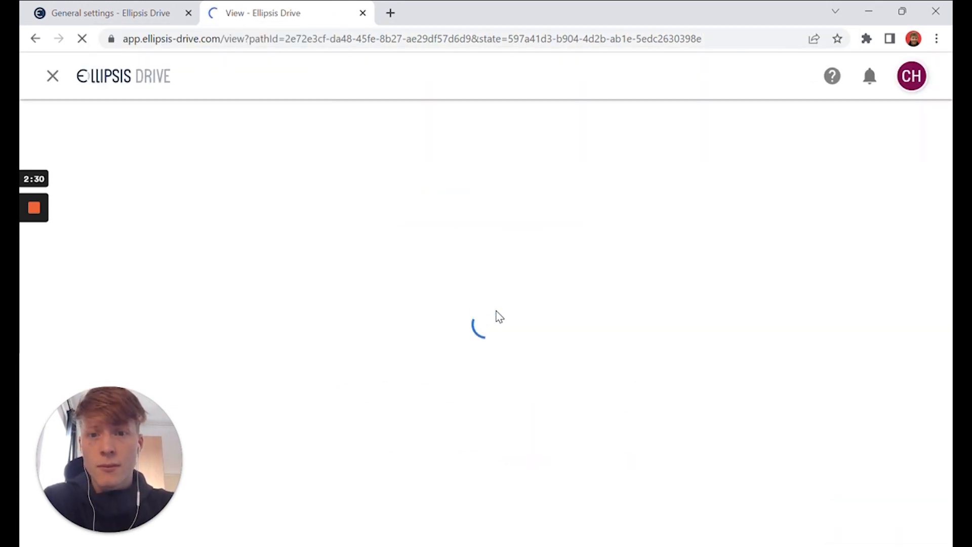